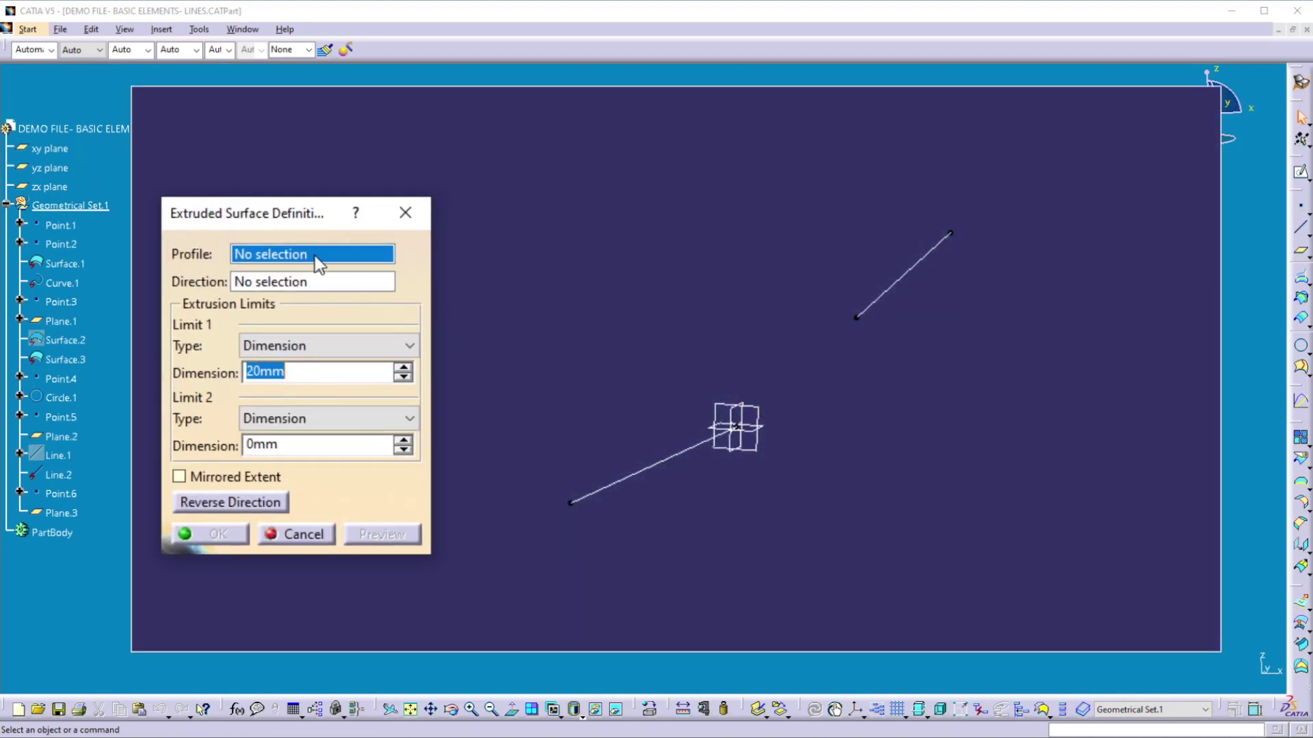
Extrude a surface from Line.1 using the separate upper line as the direction, and open that direction line for editing
{"action": "left_click", "coordinate": [630, 494]}
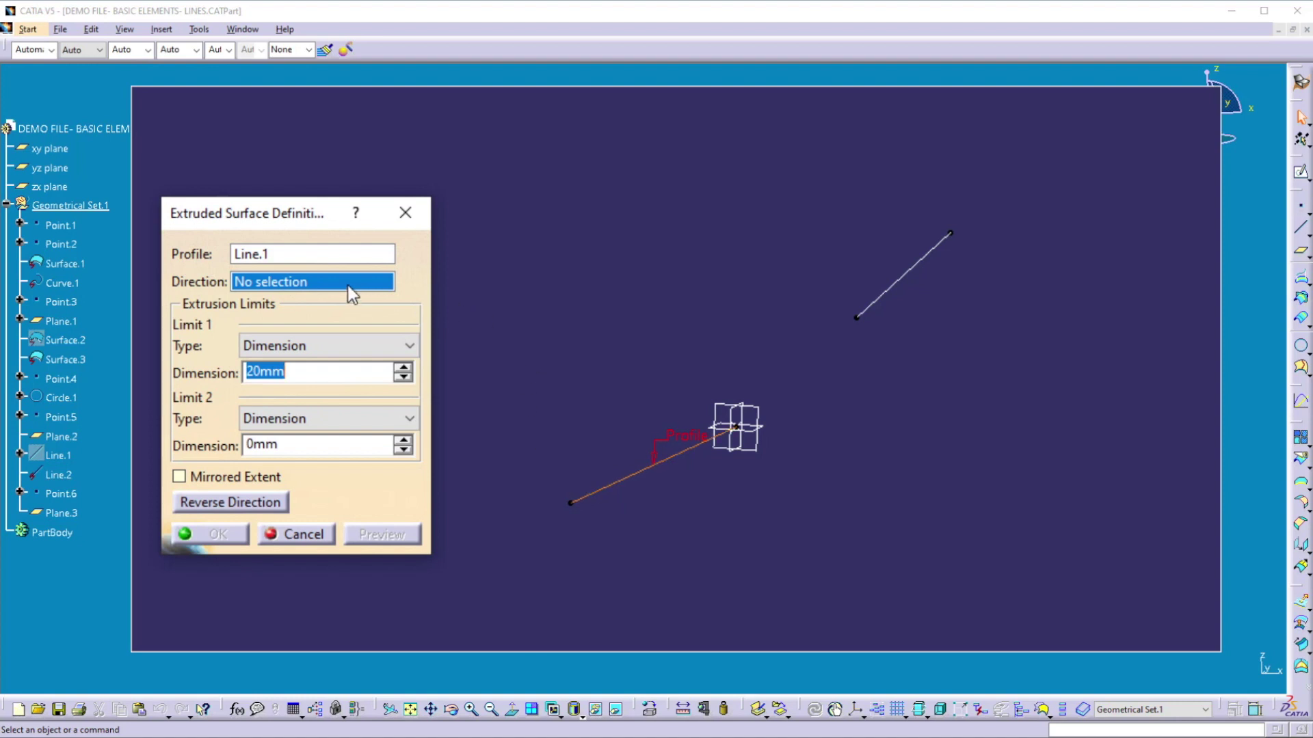
{"action": "left_click", "coordinate": [902, 294]}
{"action": "left_click_drag", "start_coordinate": [838, 358], "coordinate": [876, 320]}
{"action": "left_click", "coordinate": [212, 534]}
{"action": "middle_click_drag", "start_coordinate": [365, 529], "coordinate": [448, 473]}
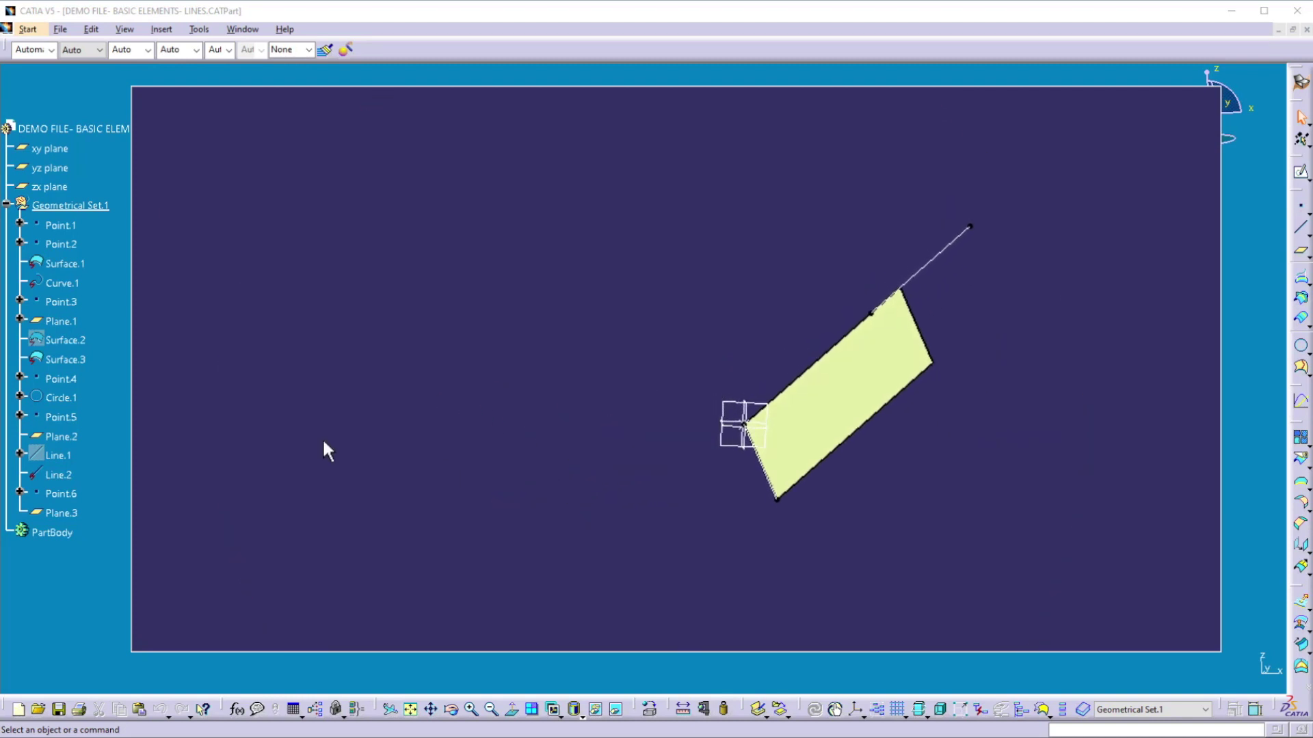
{"action": "double_click", "coordinate": [930, 261]}
{"action": "left_click_drag", "start_coordinate": [925, 252], "coordinate": [815, 290]}
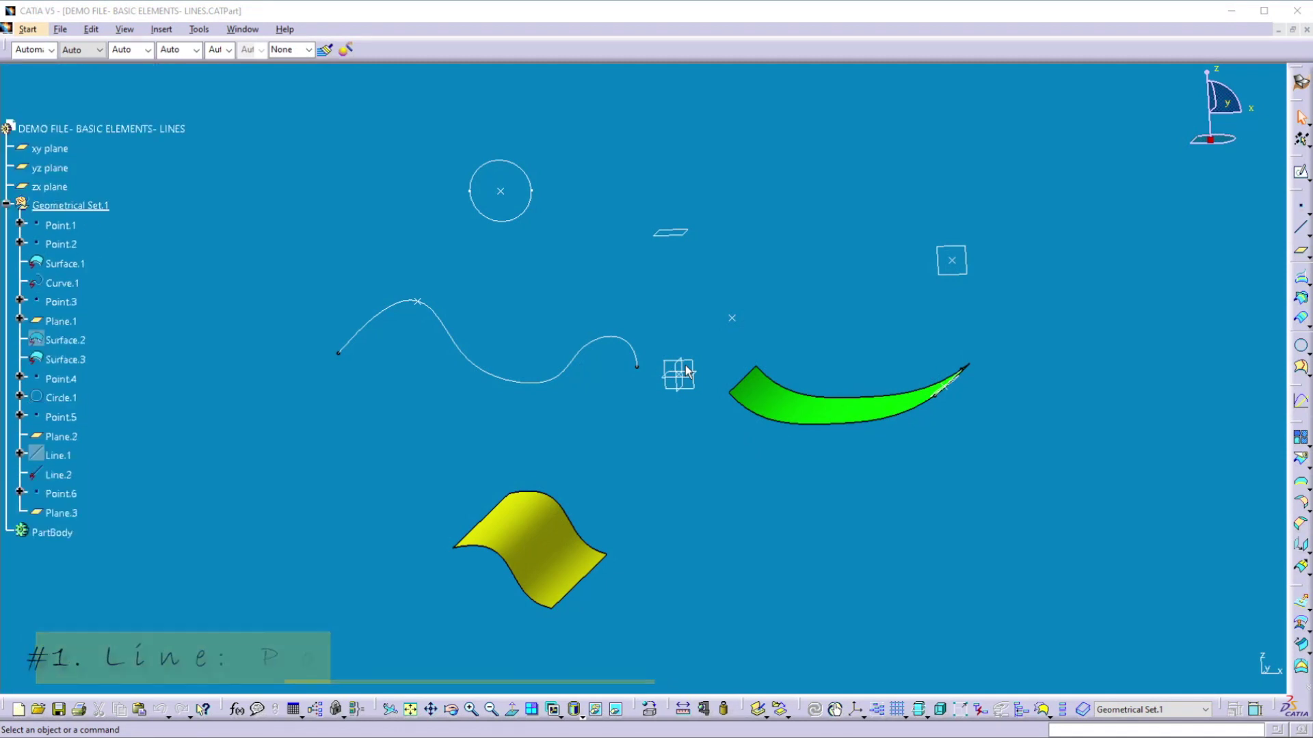
Define a Point-Point line from Point.1 to Point.2 with the default support
{"action": "left_click", "coordinate": [1305, 231]}
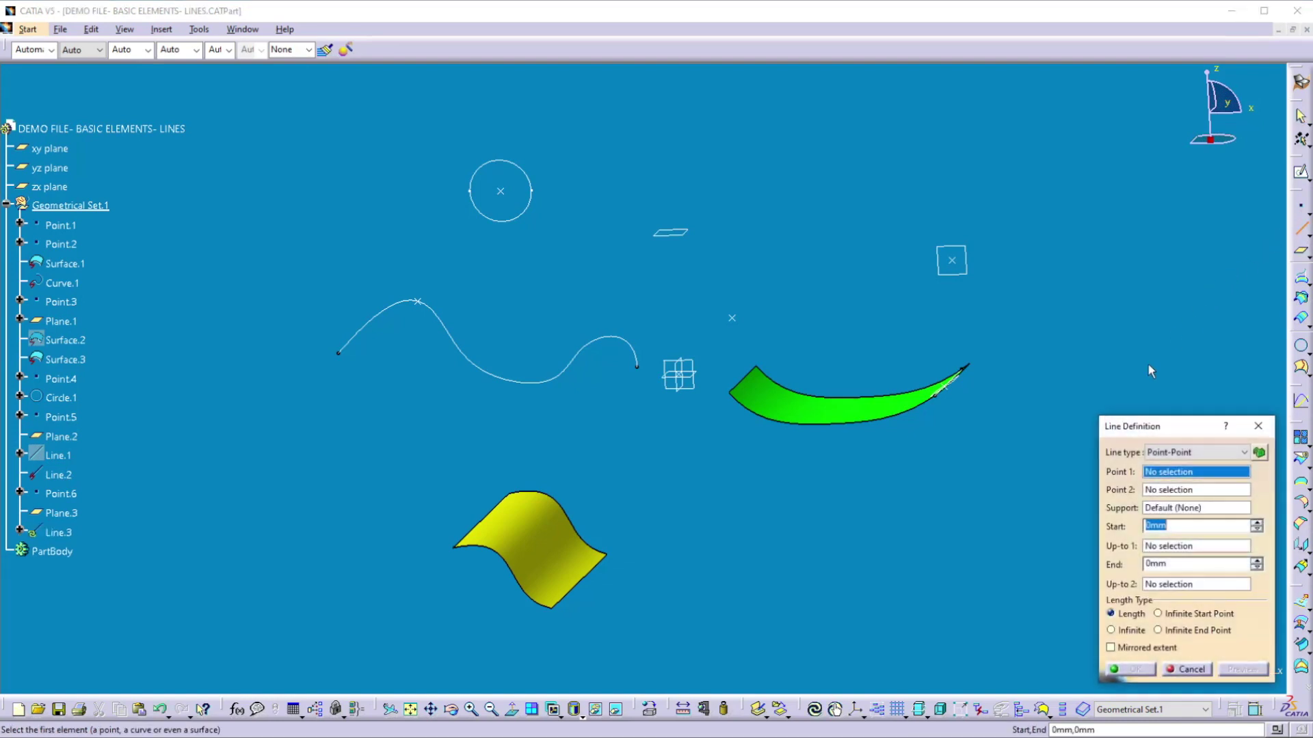
{"action": "left_click", "coordinate": [684, 379]}
{"action": "left_click", "coordinate": [749, 320]}
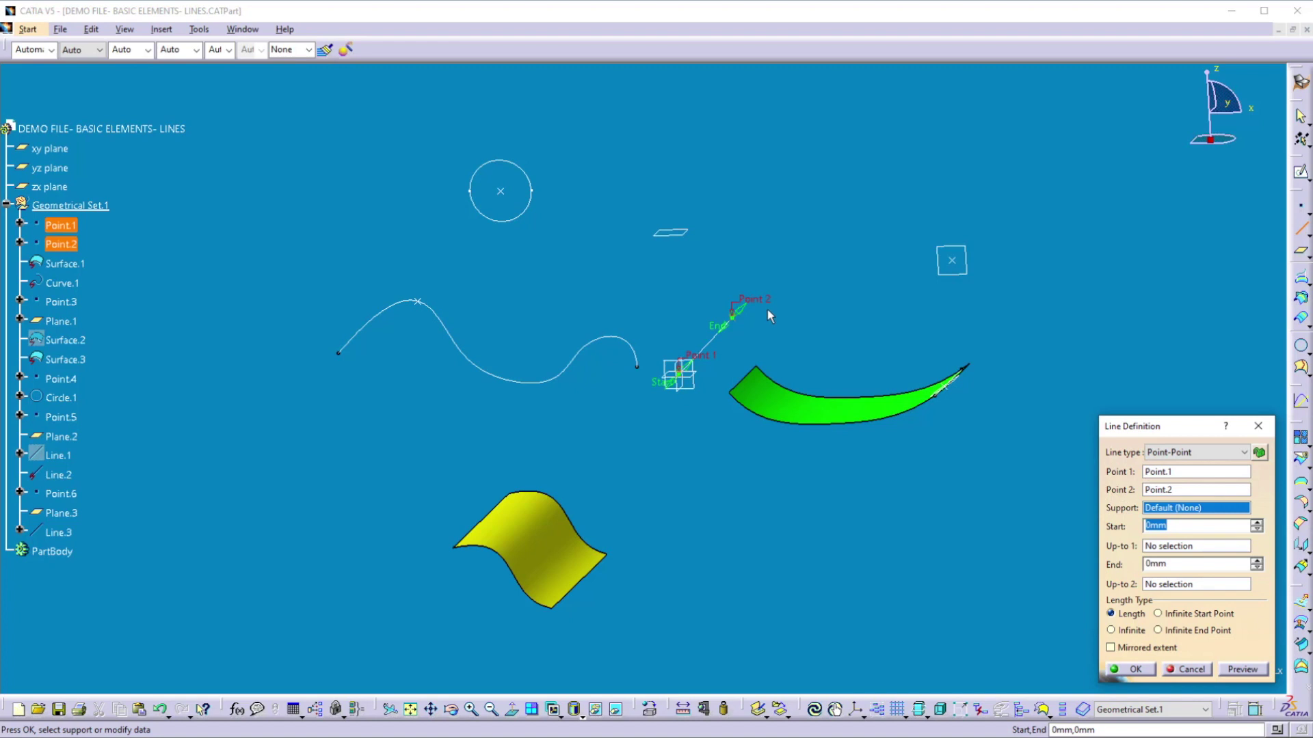
{"action": "left_click", "coordinate": [780, 336]}
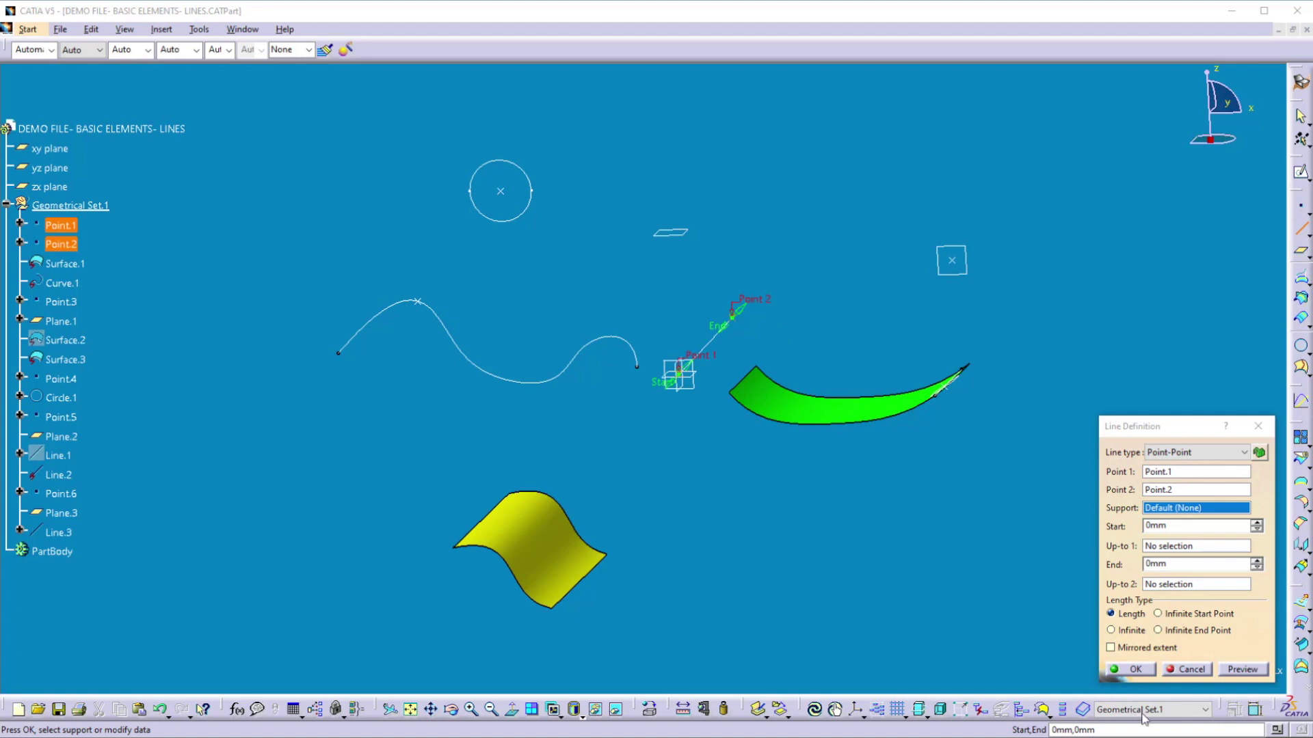
Try the Infinite Start Point, Infinite and Infinite End Point length types on the line, and return it to Length
{"action": "left_click", "coordinate": [1158, 614]}
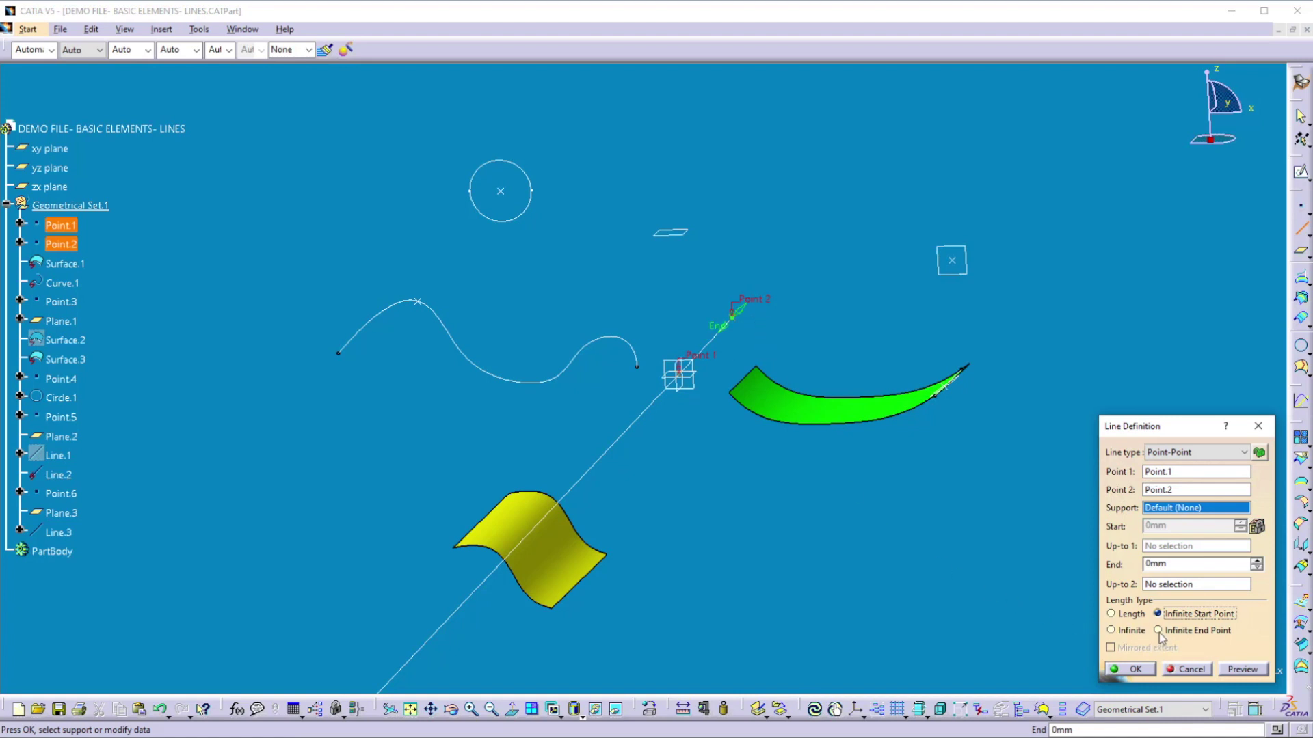
{"action": "left_click", "coordinate": [1132, 630]}
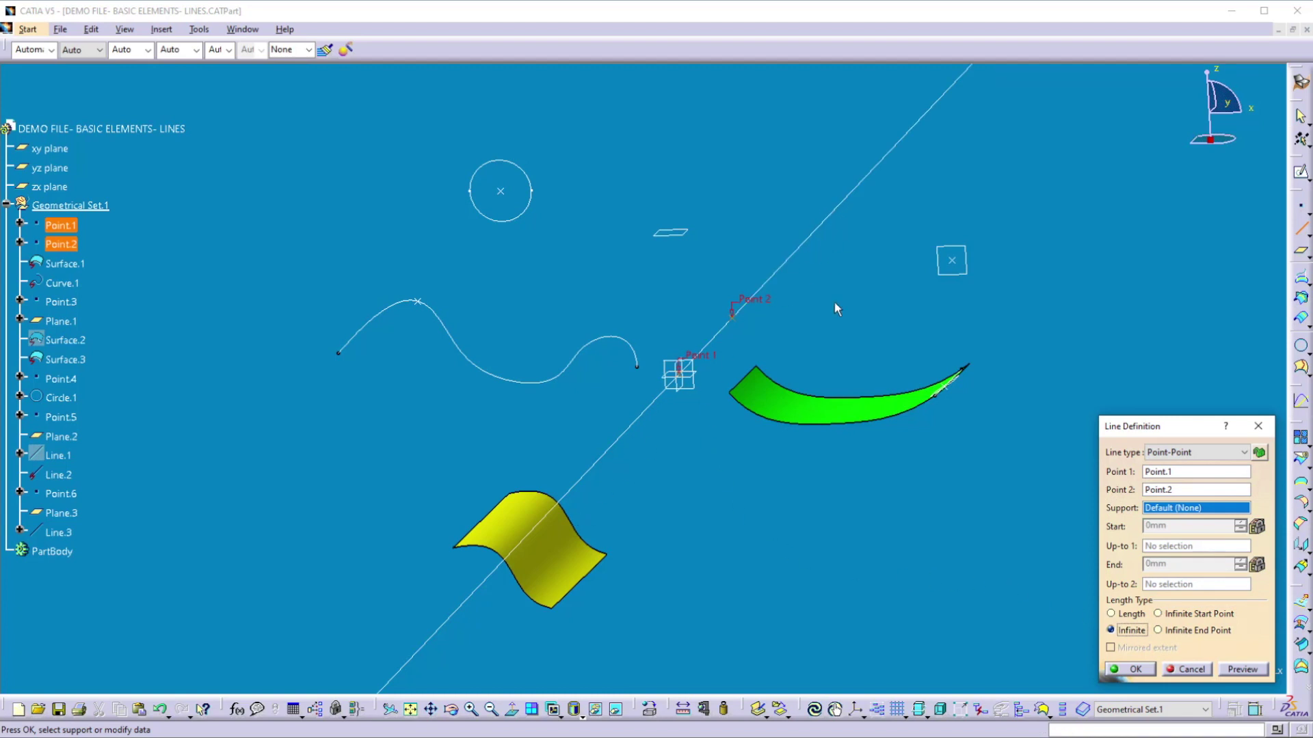
{"action": "left_click", "coordinate": [1159, 630]}
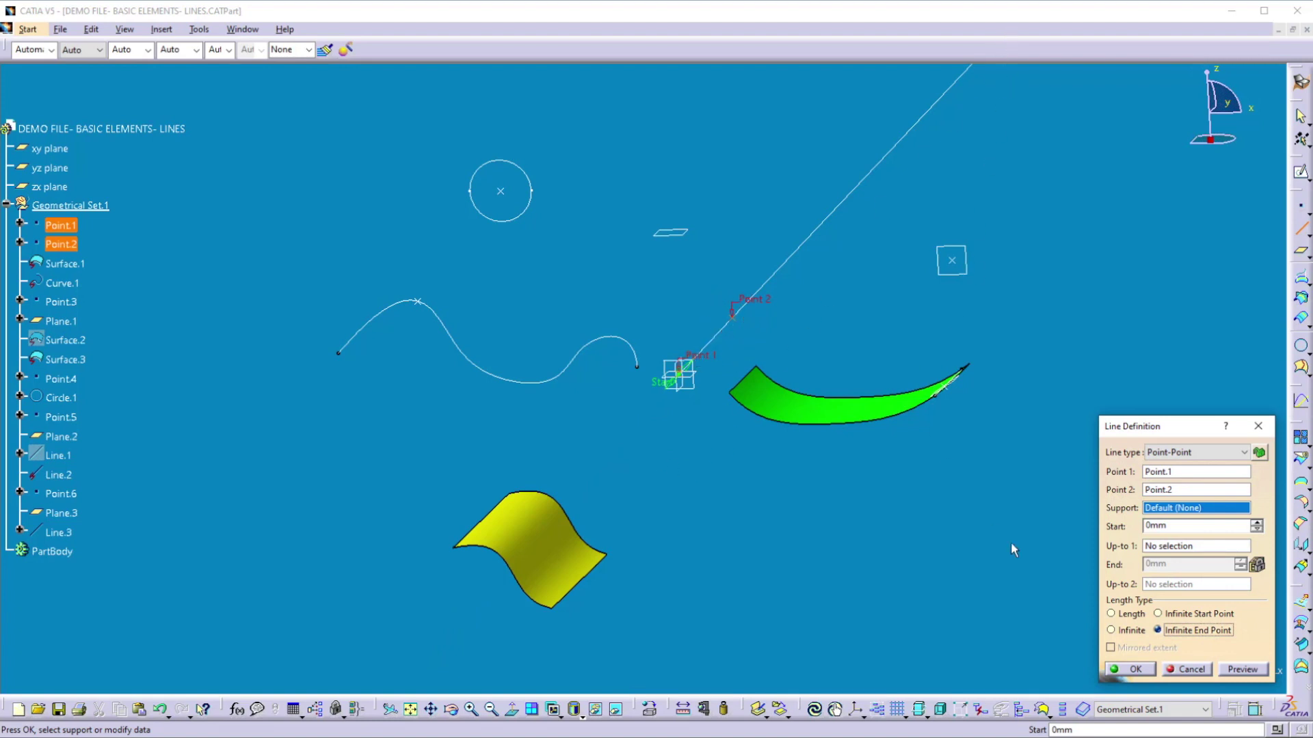
{"action": "left_click", "coordinate": [1132, 615]}
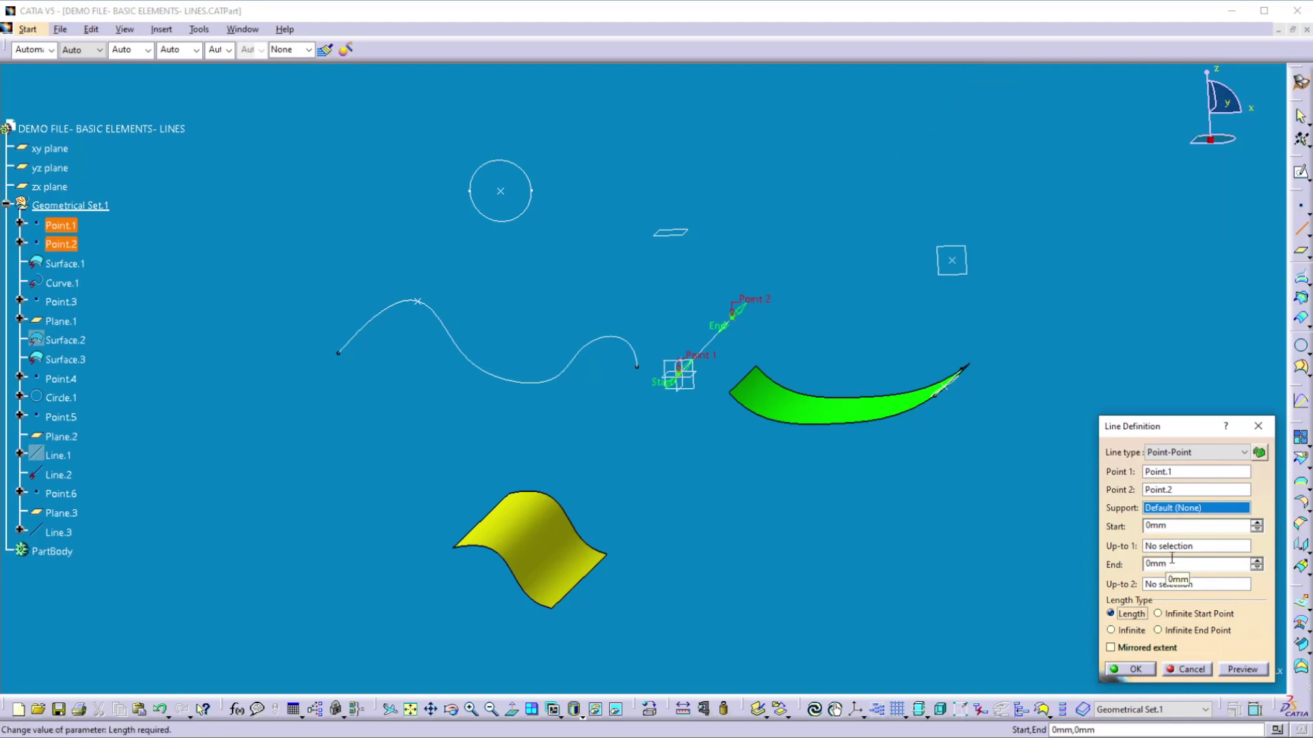
Extend the line 100 mm at its start and 50 mm at its end, and try Mirrored extent on and off
{"action": "left_click_drag", "start_coordinate": [1178, 525], "coordinate": [1139, 527]}
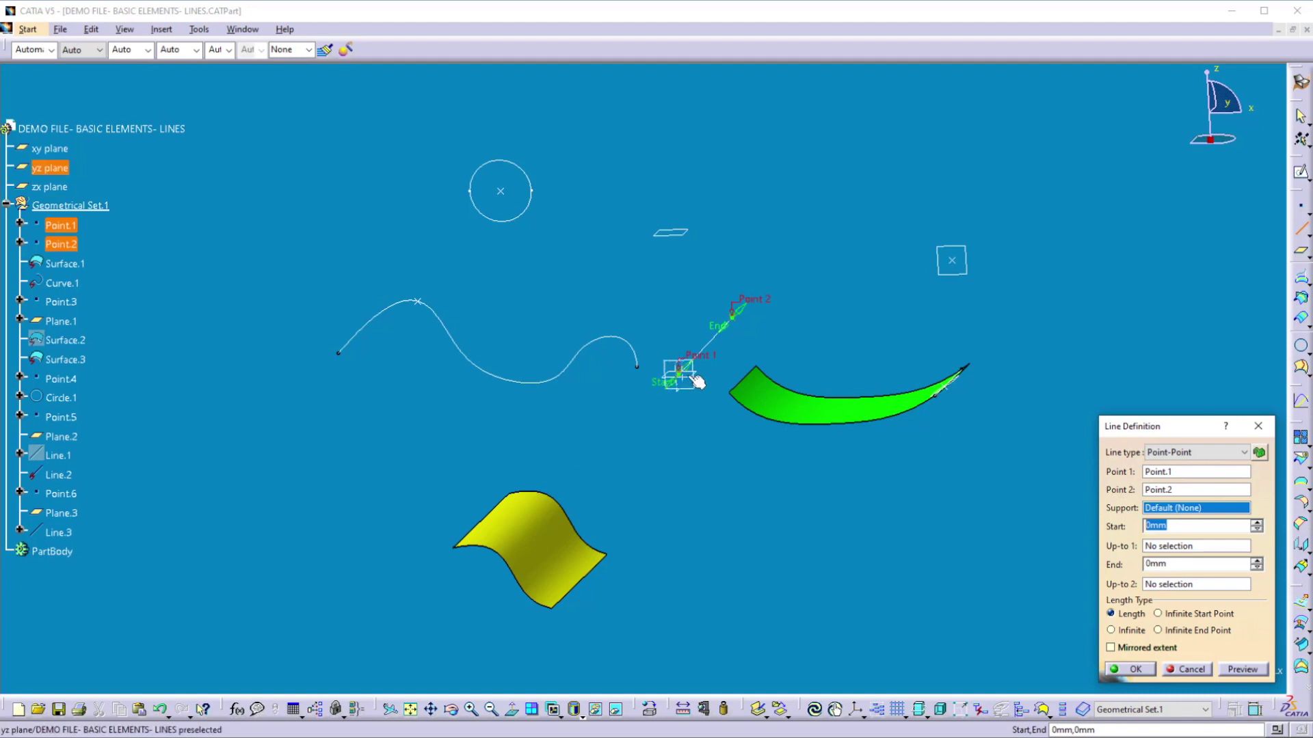
{"action": "type", "text": "100"}
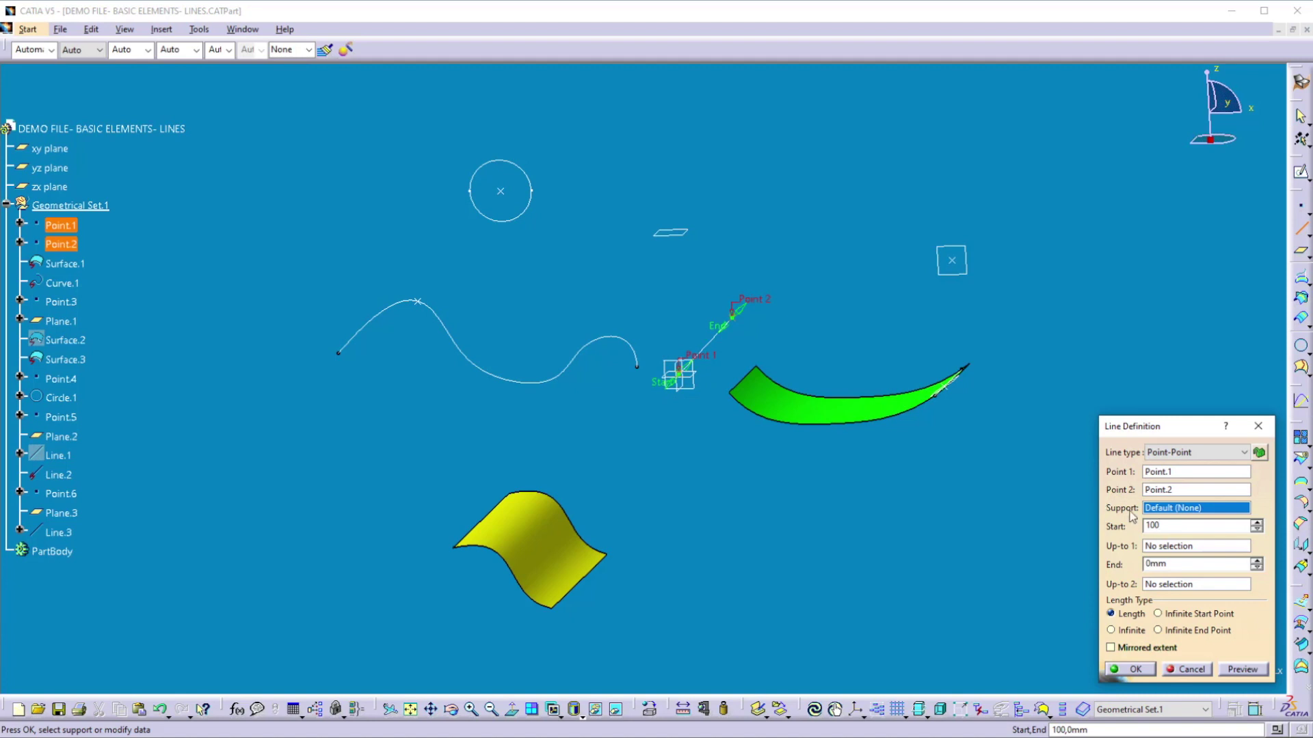
{"action": "key", "text": "Tab"}
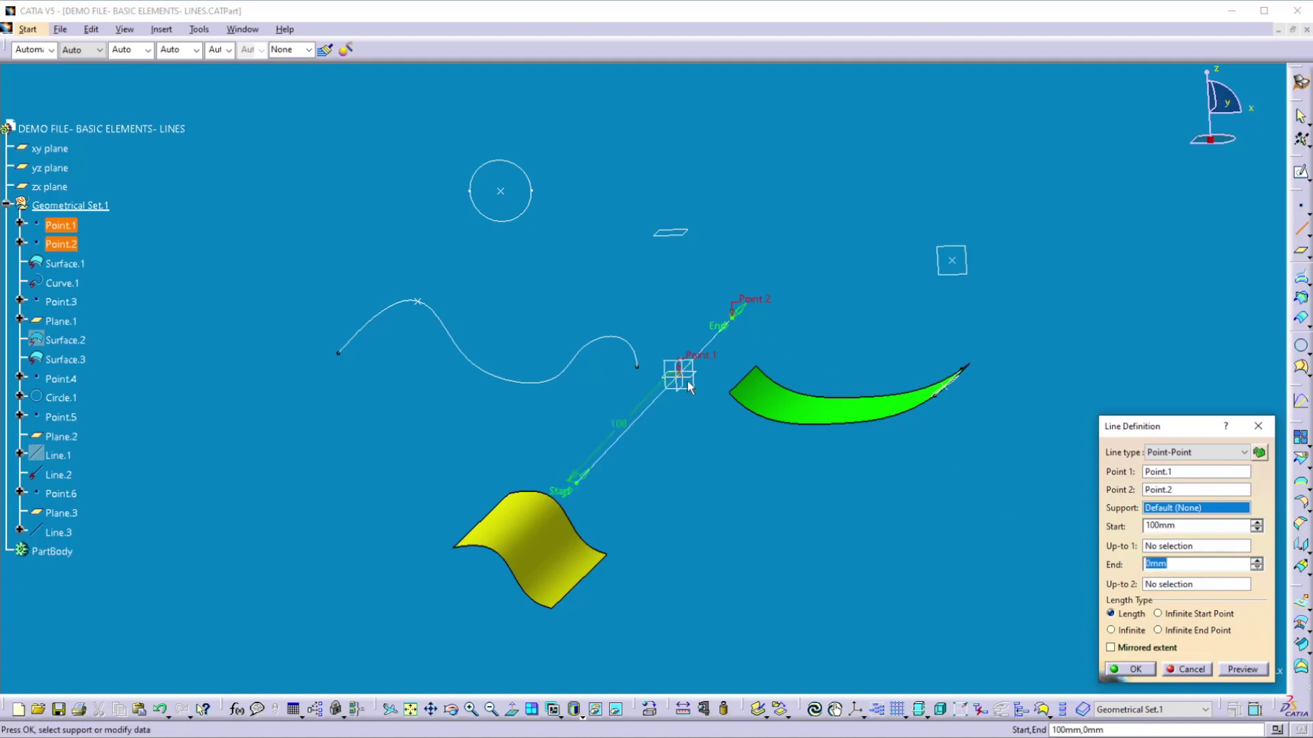
{"action": "type", "text": "50"}
{"action": "left_click", "coordinate": [863, 599]}
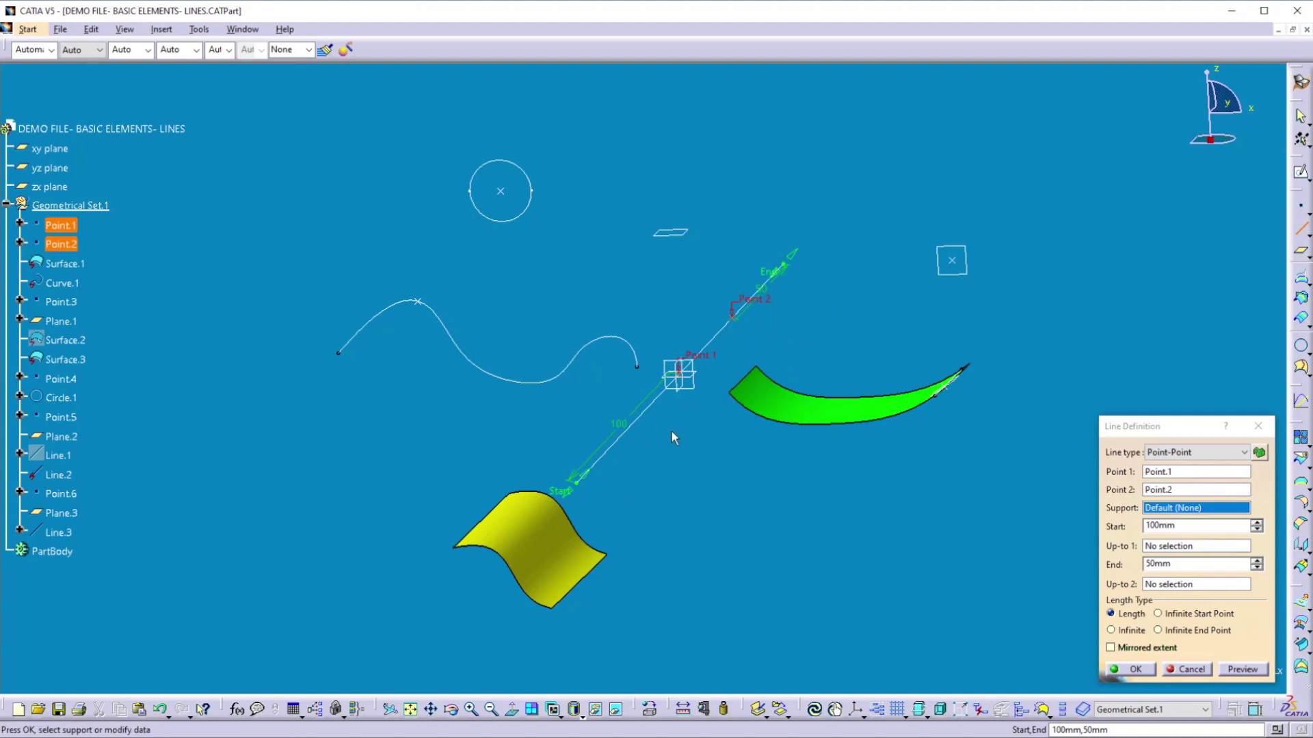
{"action": "left_click", "coordinate": [1111, 649]}
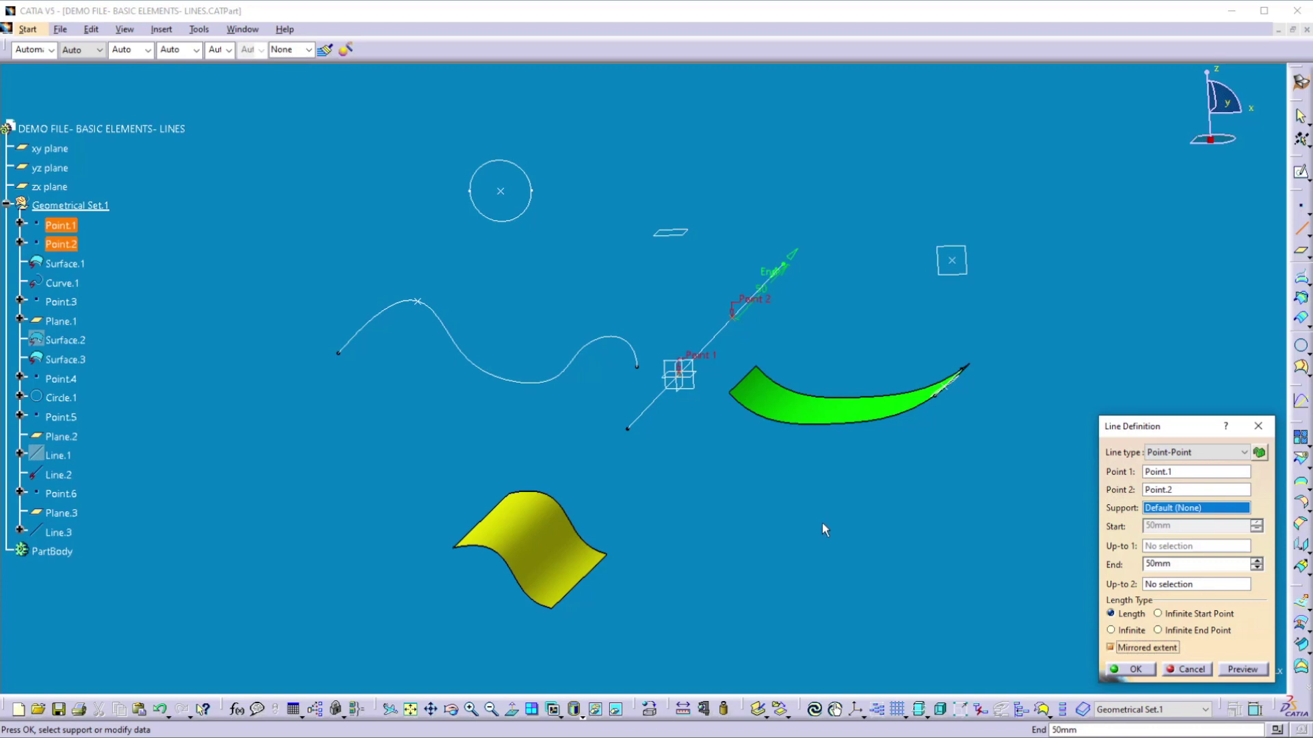
{"action": "left_click", "coordinate": [1122, 650]}
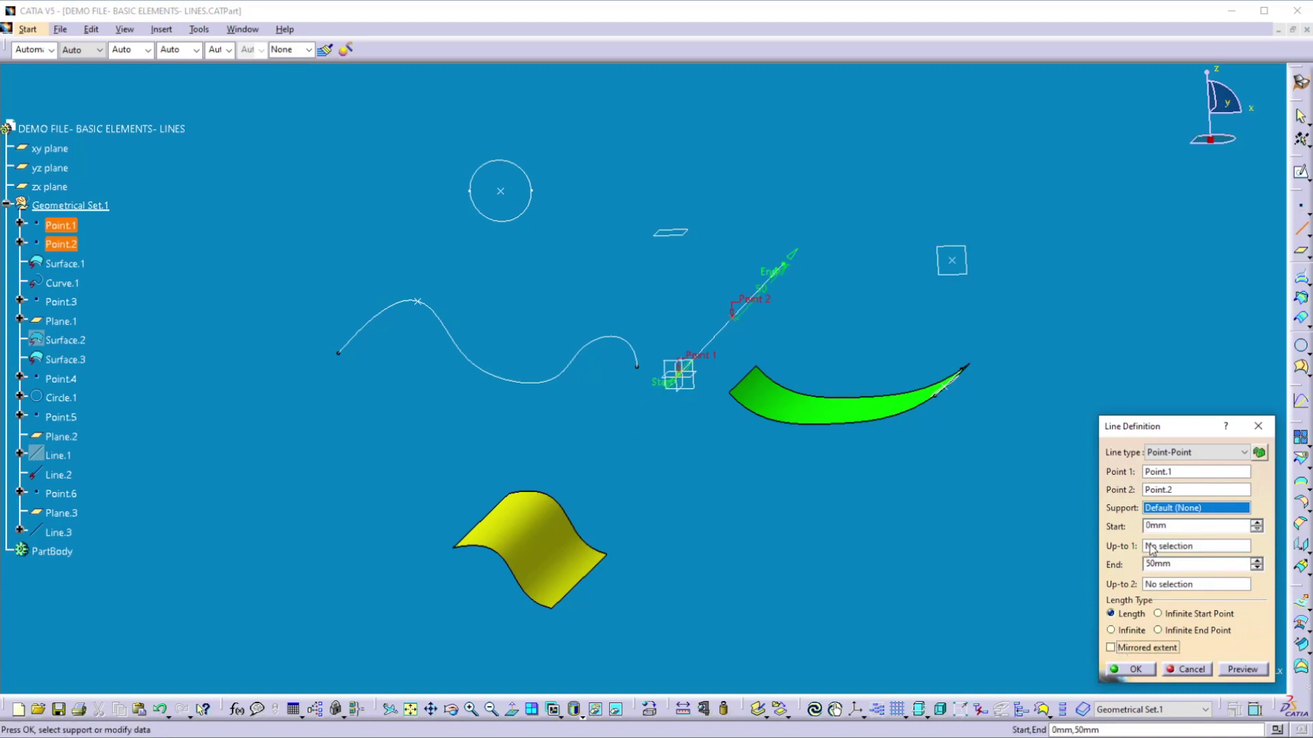
Limit the line up to the yellow Surface.3 at one end and Plane.1 at the other, and create it
{"action": "left_click", "coordinate": [1173, 551]}
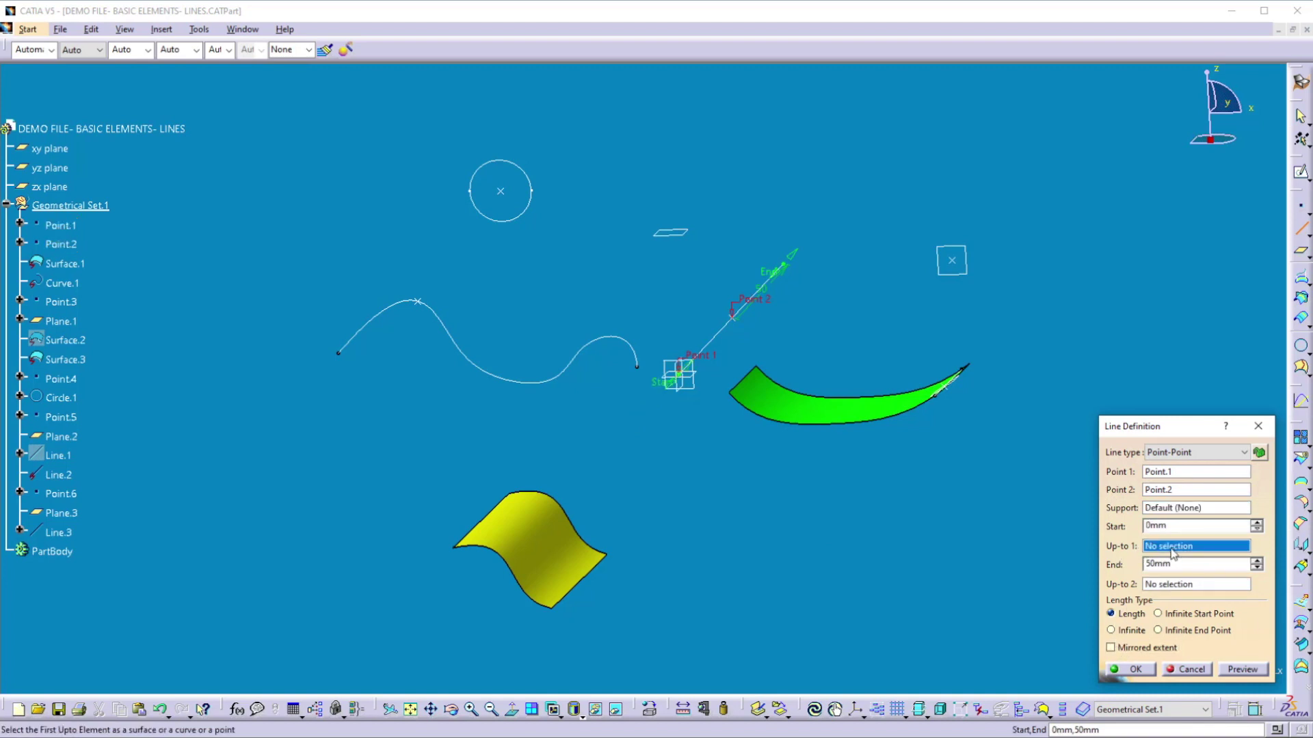
{"action": "left_click", "coordinate": [501, 534]}
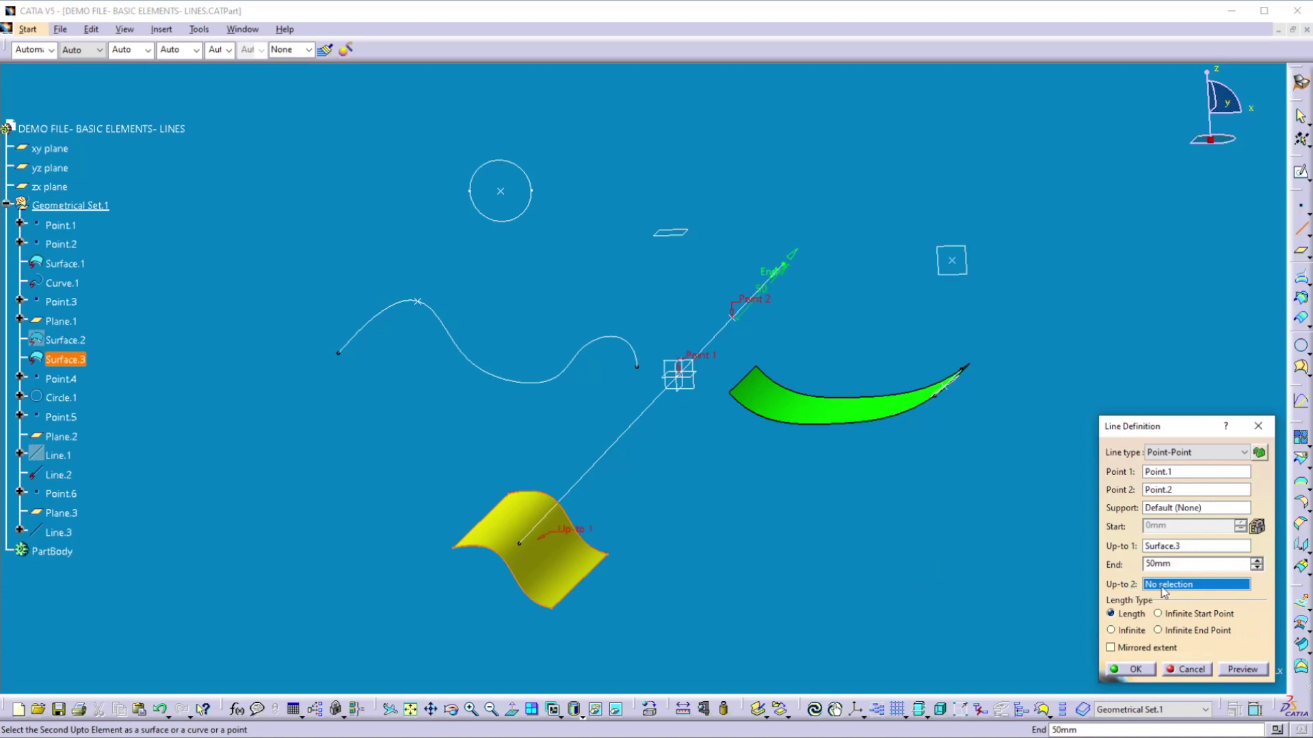
{"action": "left_click", "coordinate": [681, 237]}
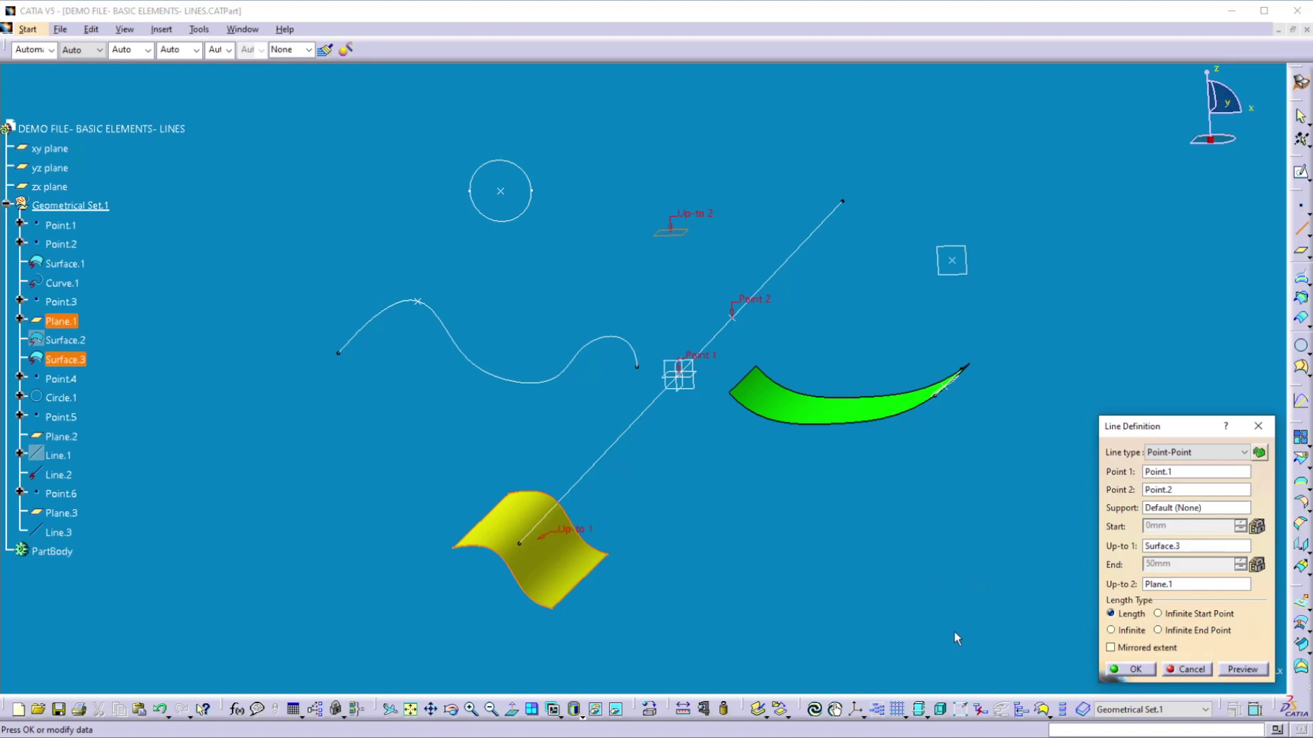
{"action": "left_click", "coordinate": [1136, 670]}
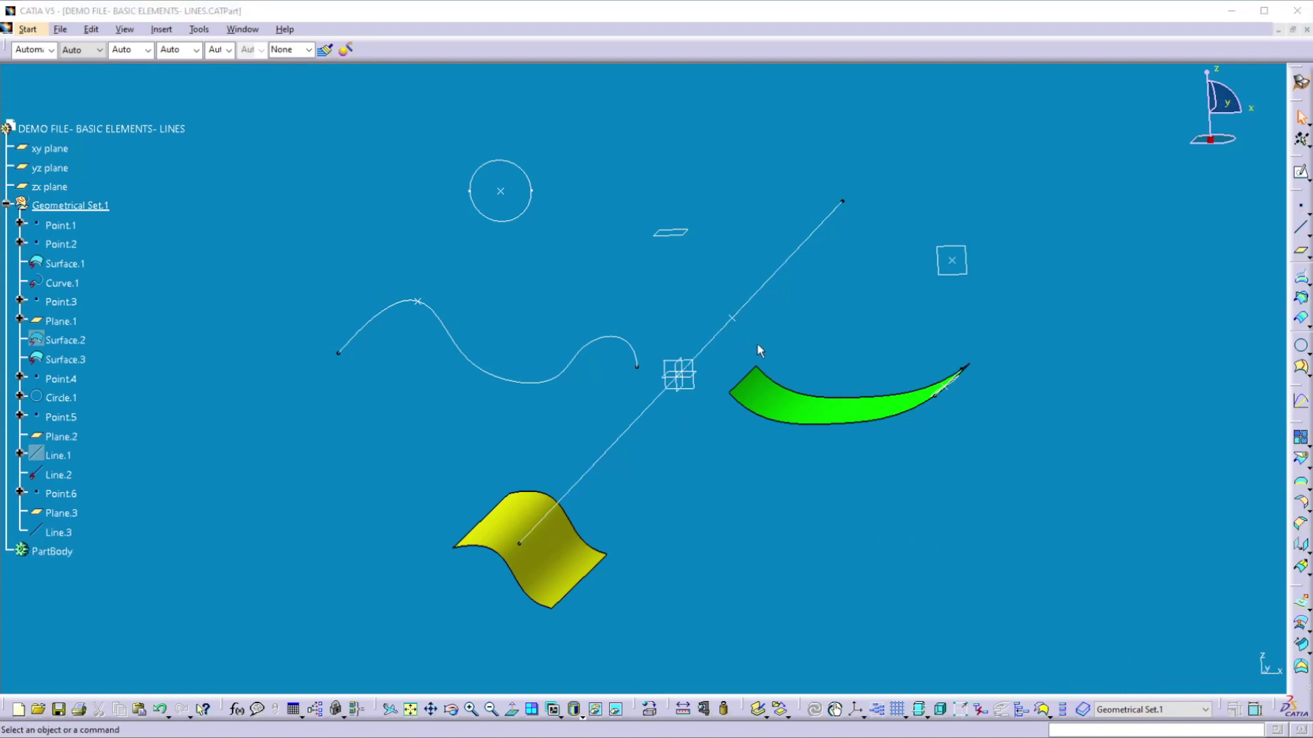
Define a Point-Point line between two diagonally opposite corners of the green Surface.1, with its end extension set to 0 mm
{"action": "left_click", "coordinate": [1300, 227]}
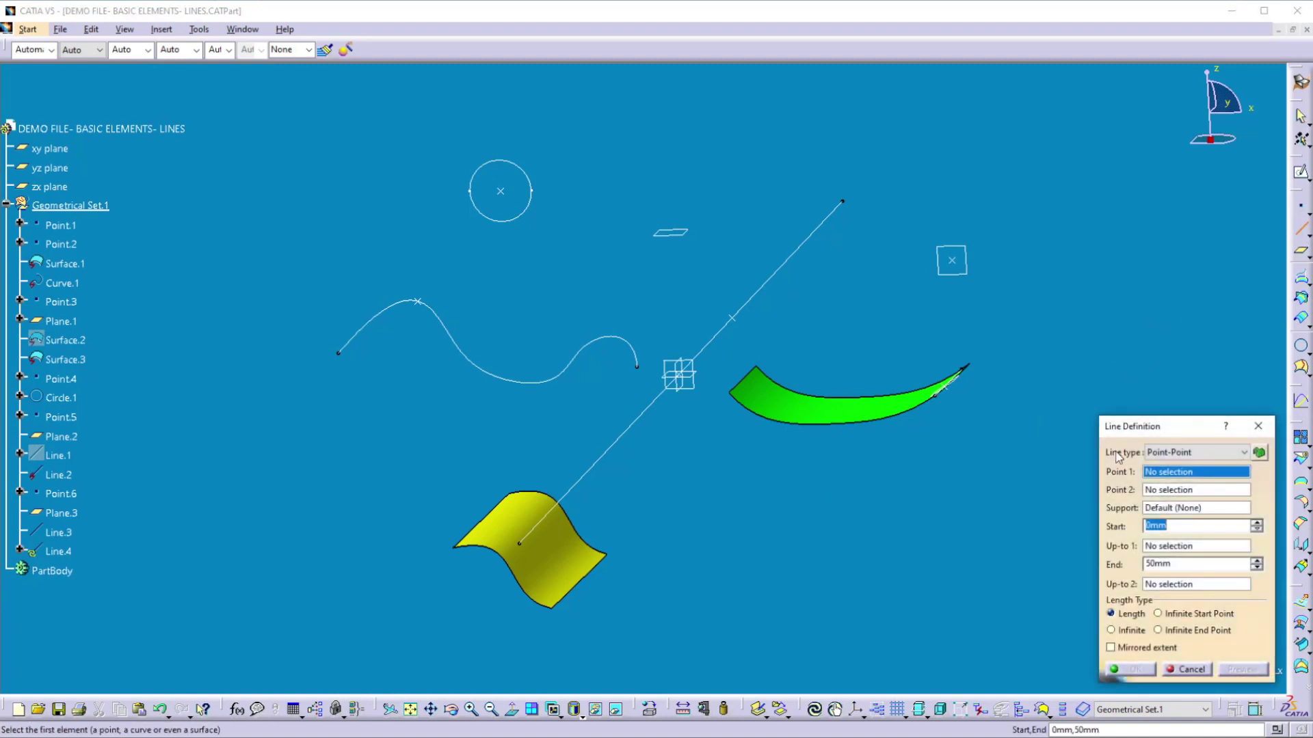
{"action": "middle_click_drag", "start_coordinate": [793, 441], "coordinate": [766, 424]}
{"action": "left_click", "coordinate": [762, 390]}
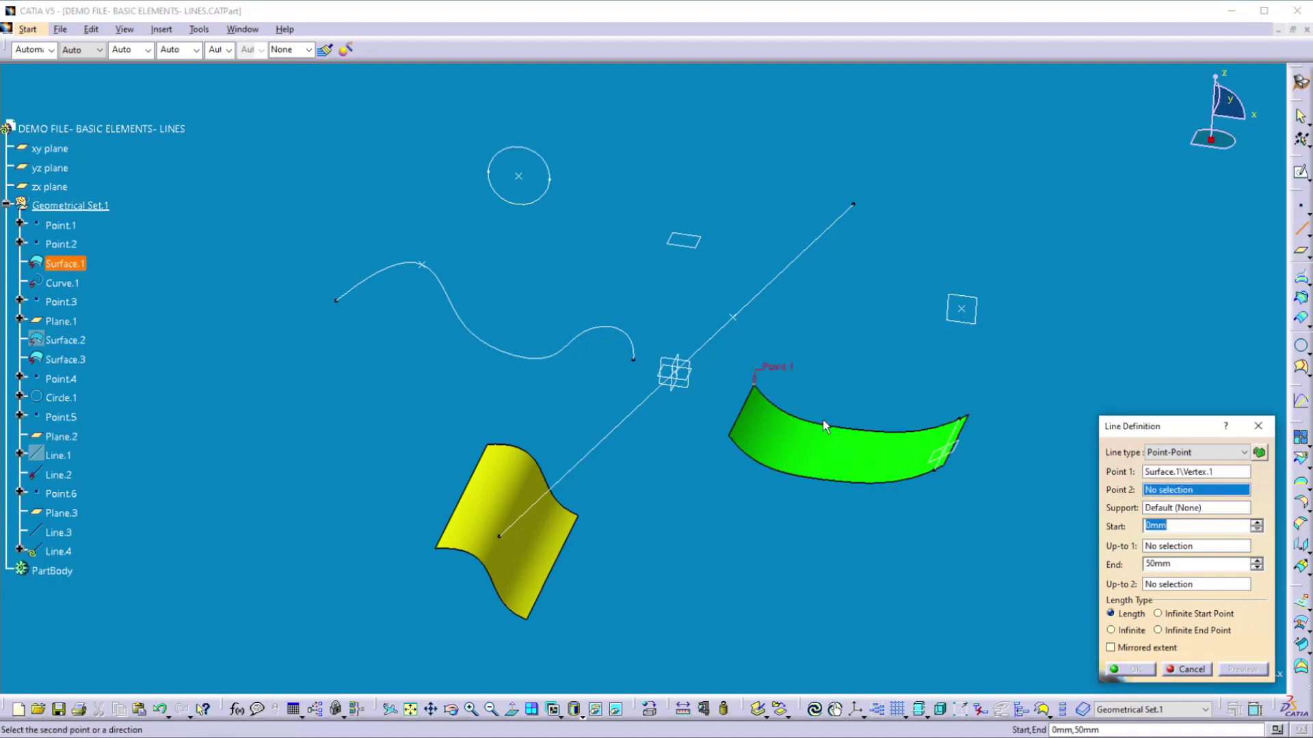
{"action": "left_click", "coordinate": [946, 469]}
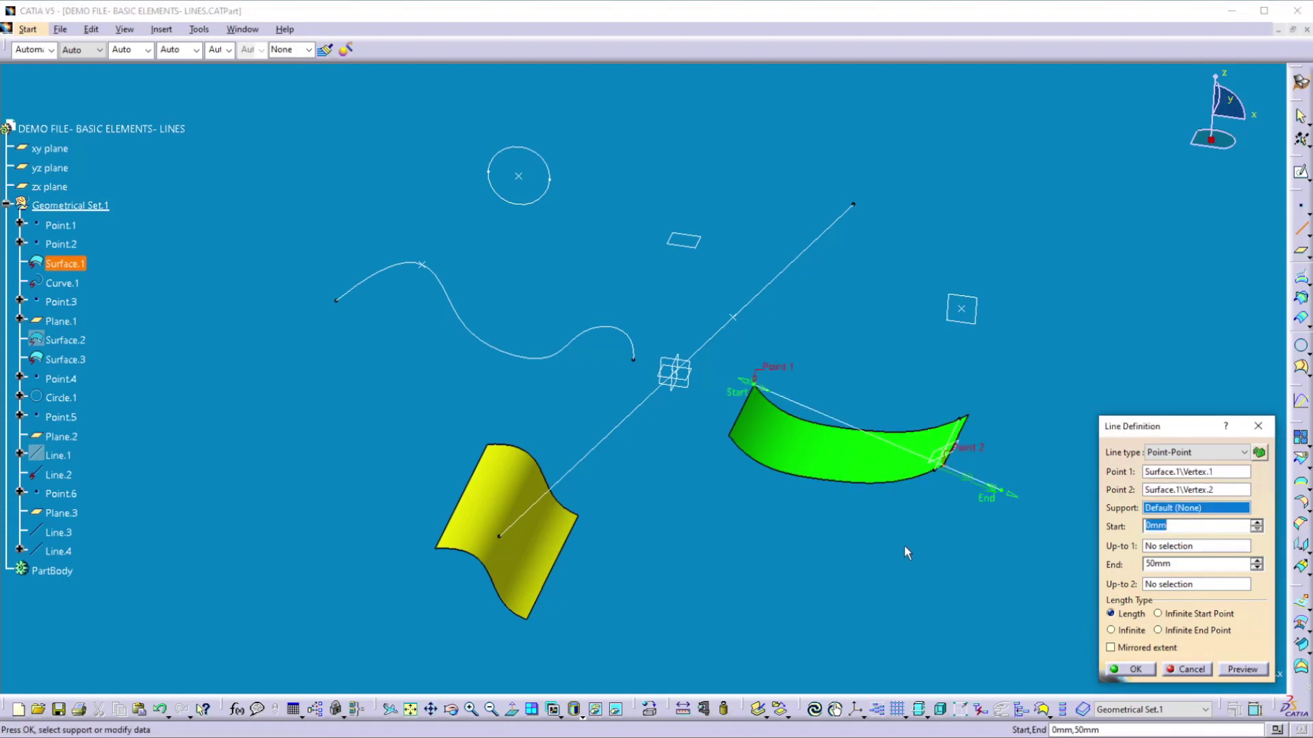
{"action": "left_click", "coordinate": [1187, 565]}
{"action": "type", "text": "0"}
{"action": "left_click", "coordinate": [943, 600]}
Make the green Surface.1 the support of the line, create it, and check the resulting curve on the surface
{"action": "middle_click_drag", "start_coordinate": [770, 550], "coordinate": [798, 506]}
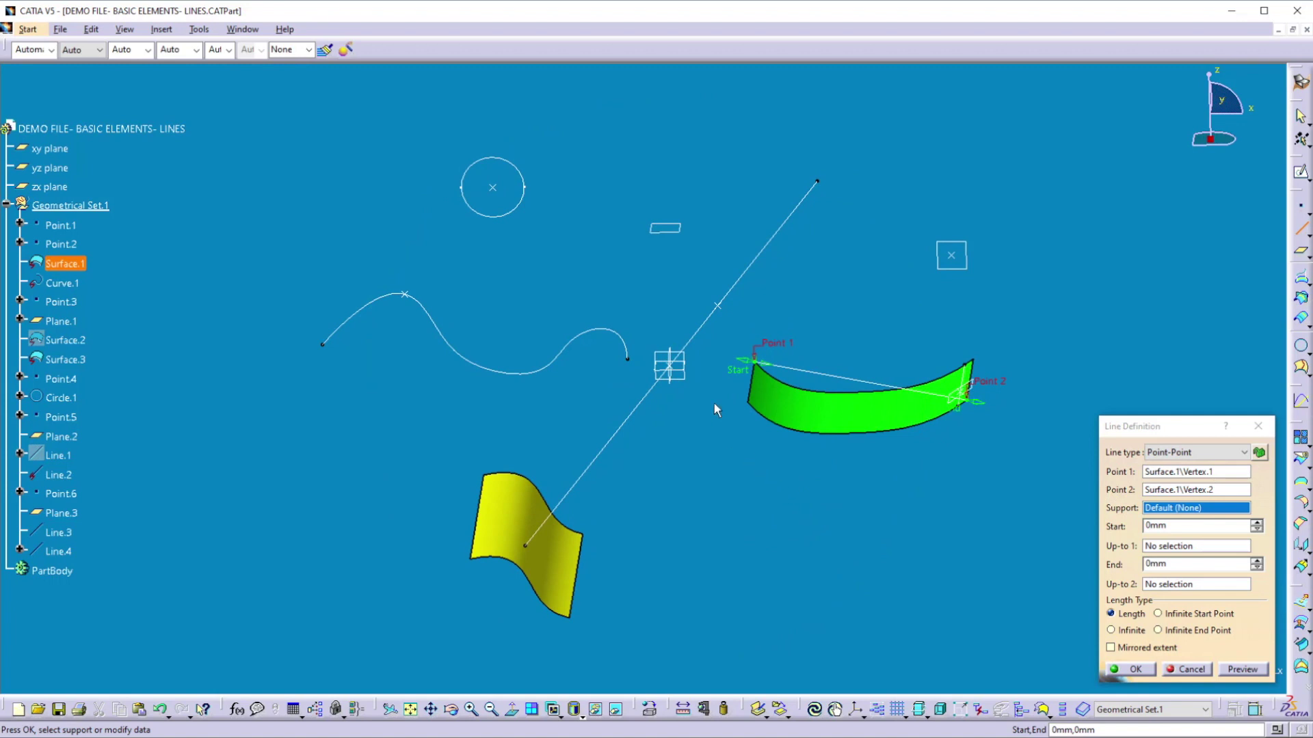
{"action": "middle_click_drag", "start_coordinate": [746, 549], "coordinate": [680, 547]}
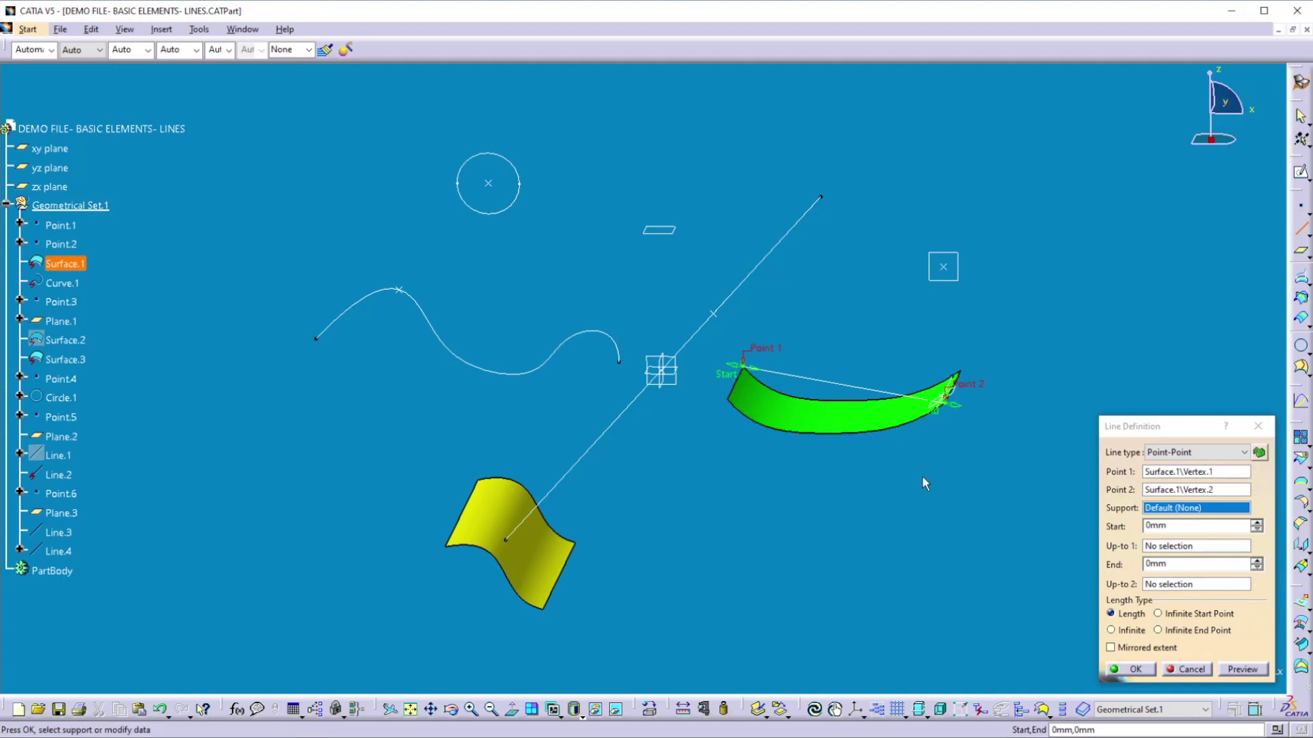
{"action": "left_click", "coordinate": [825, 418]}
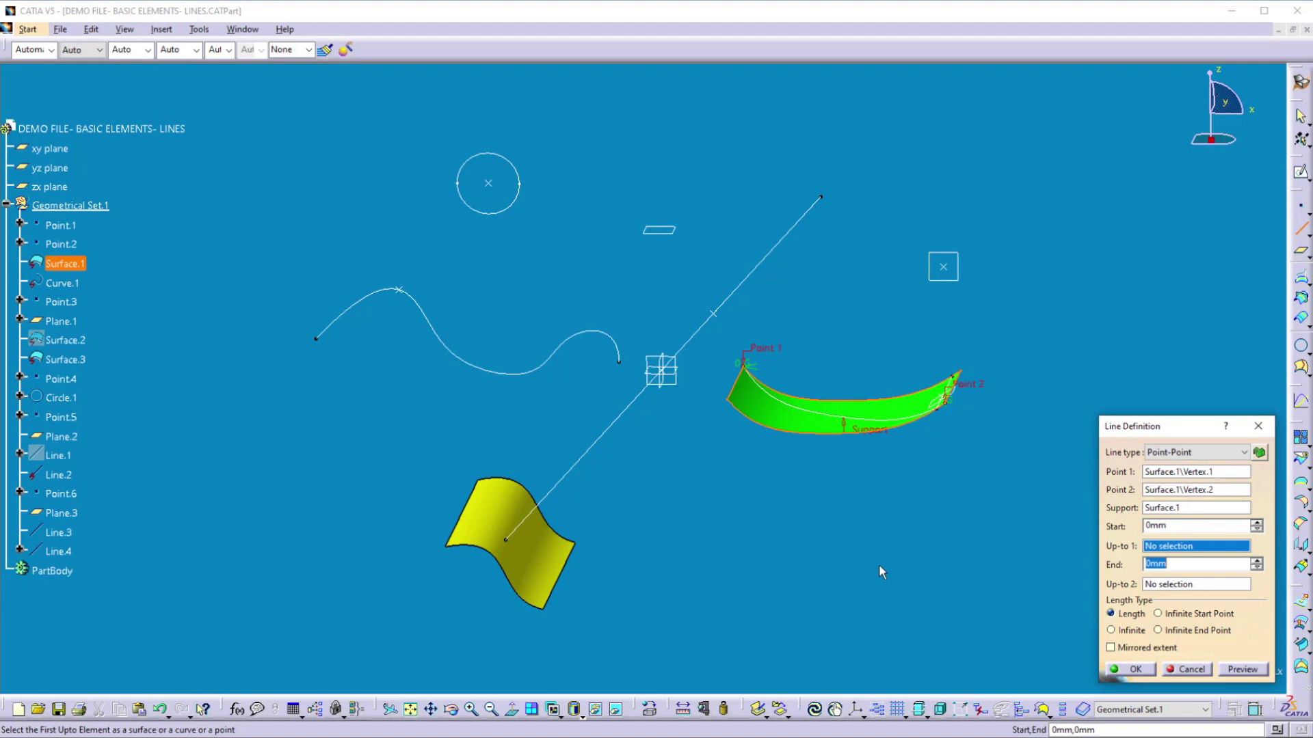
{"action": "left_click", "coordinate": [1131, 669]}
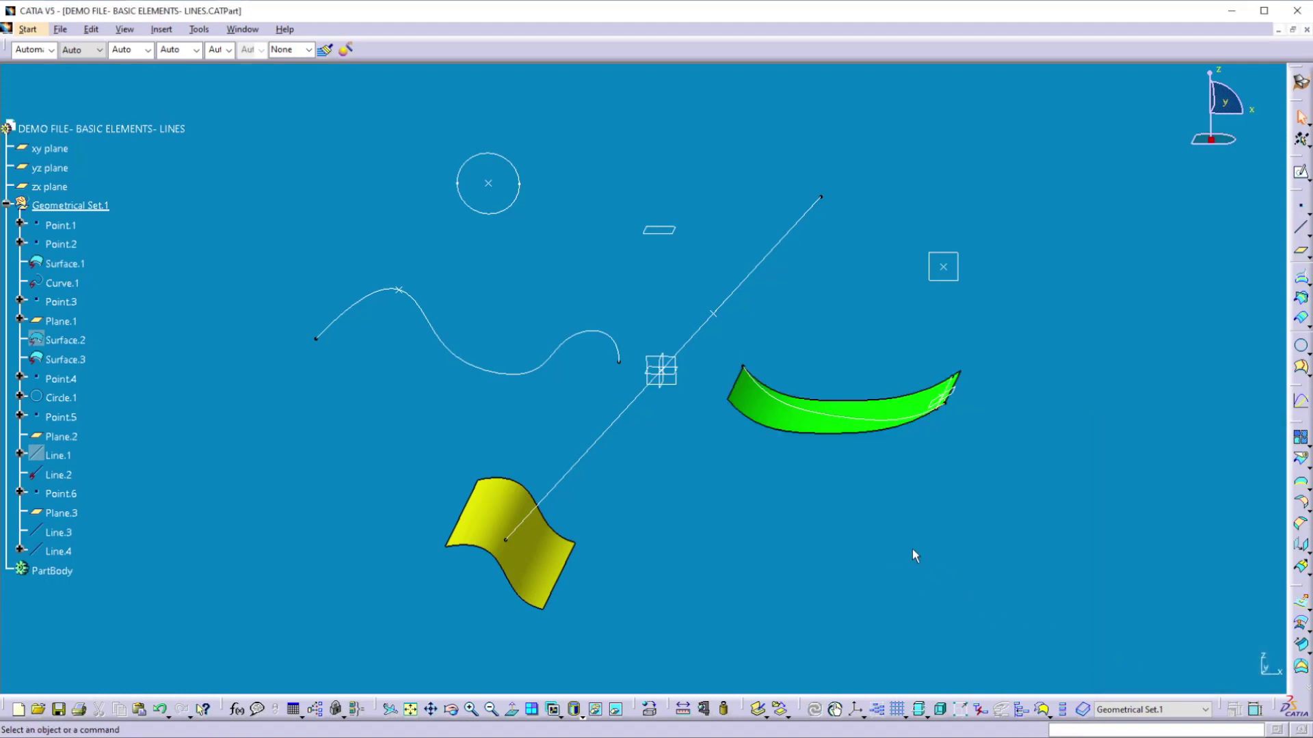
{"action": "left_click", "coordinate": [828, 418]}
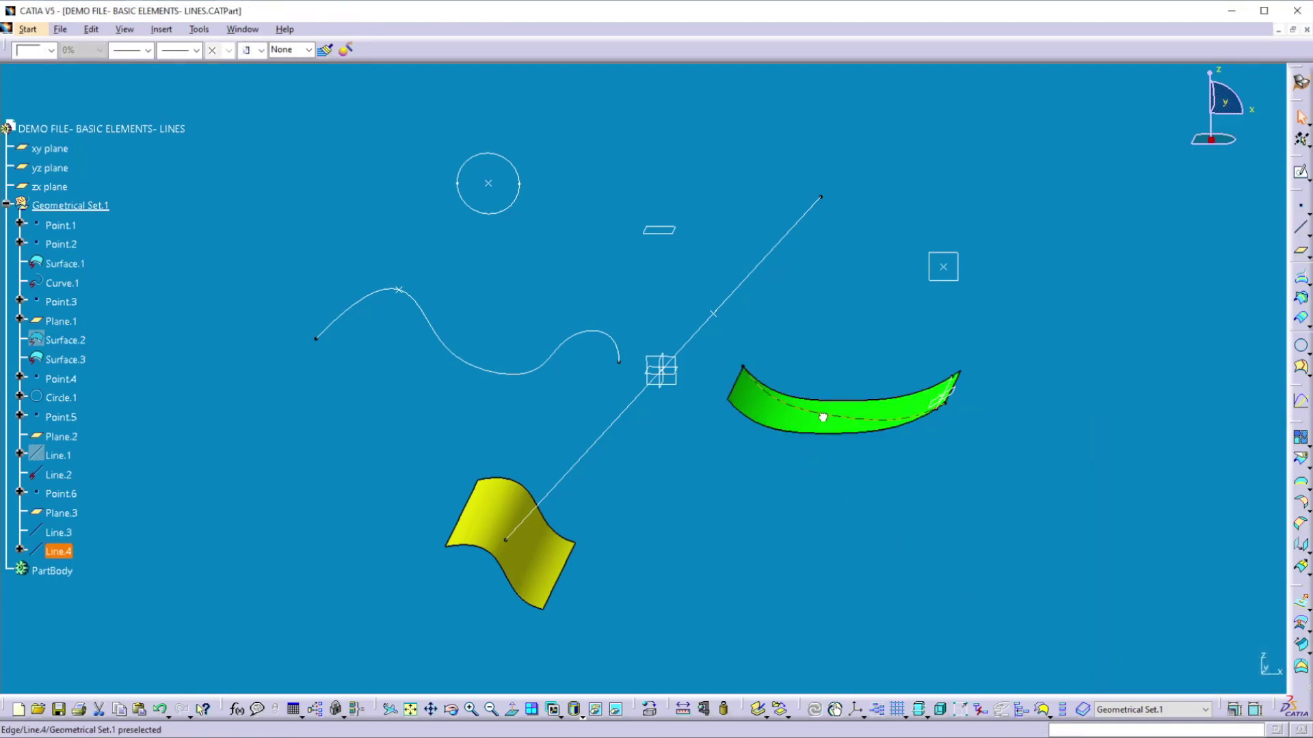
{"action": "left_click", "coordinate": [949, 571]}
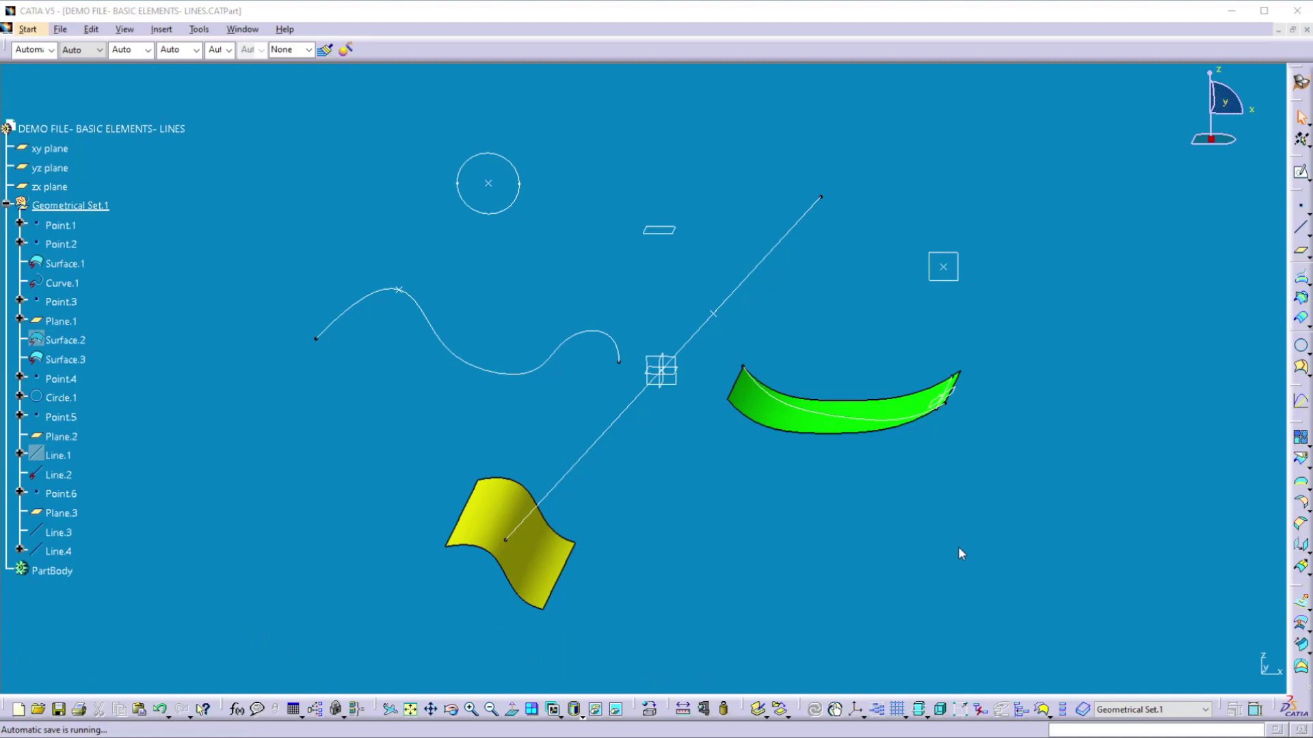
Define a Point-Direction line from Point.6, trying Plane.1 and the long diagonal Line.3 as its direction
{"action": "left_click", "coordinate": [1301, 227]}
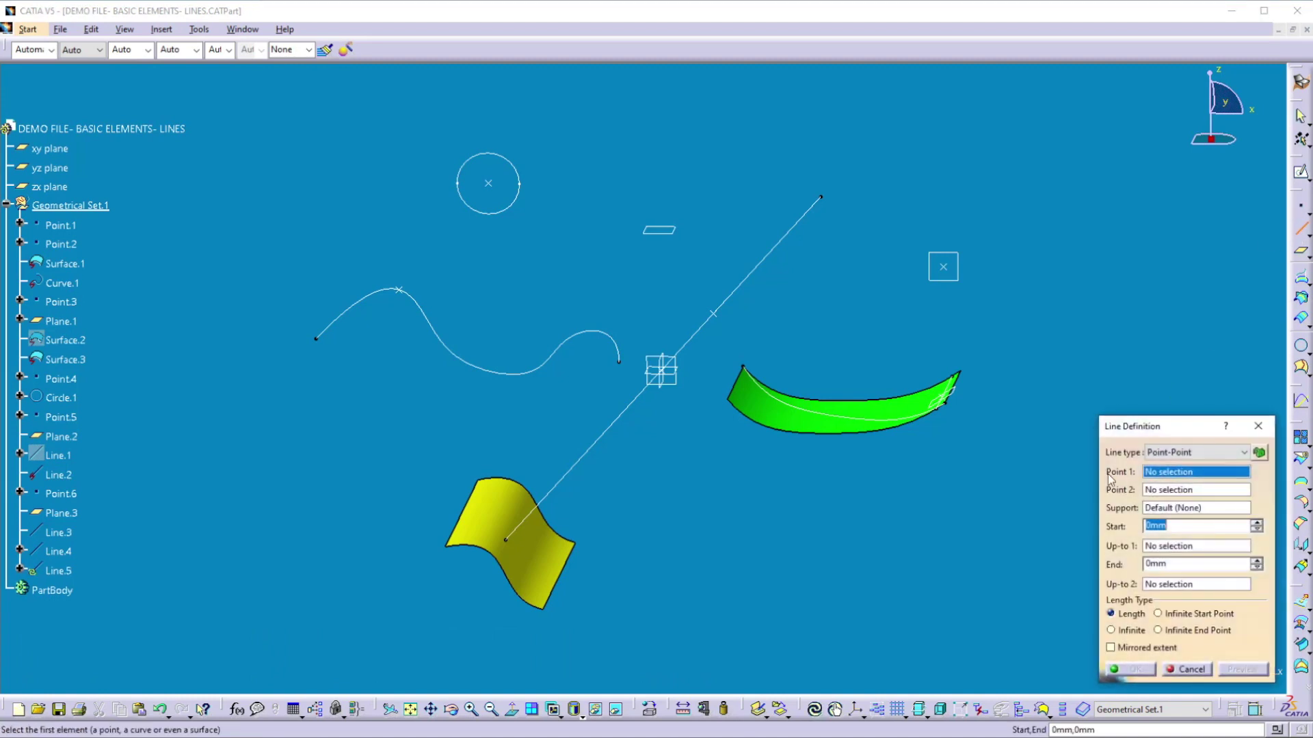
{"action": "left_click", "coordinate": [1145, 453]}
{"action": "left_click", "coordinate": [1158, 478]}
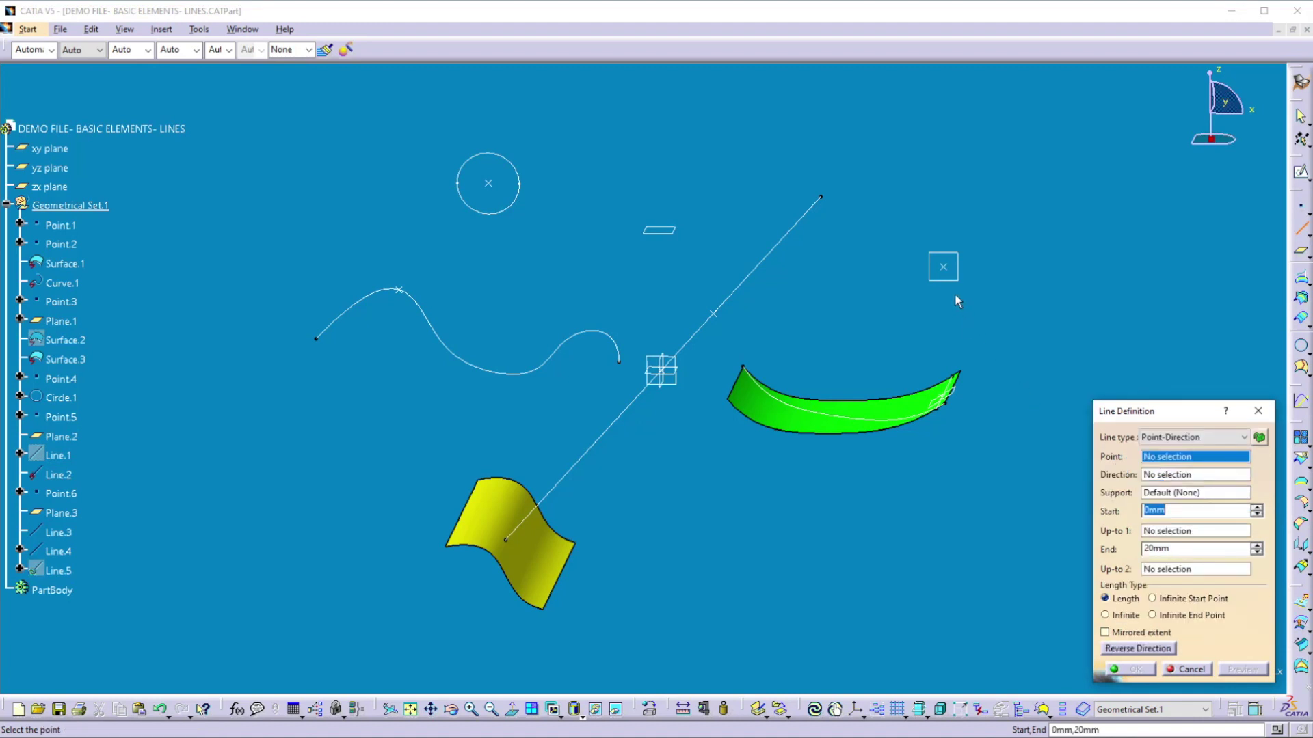
{"action": "left_click", "coordinate": [943, 272]}
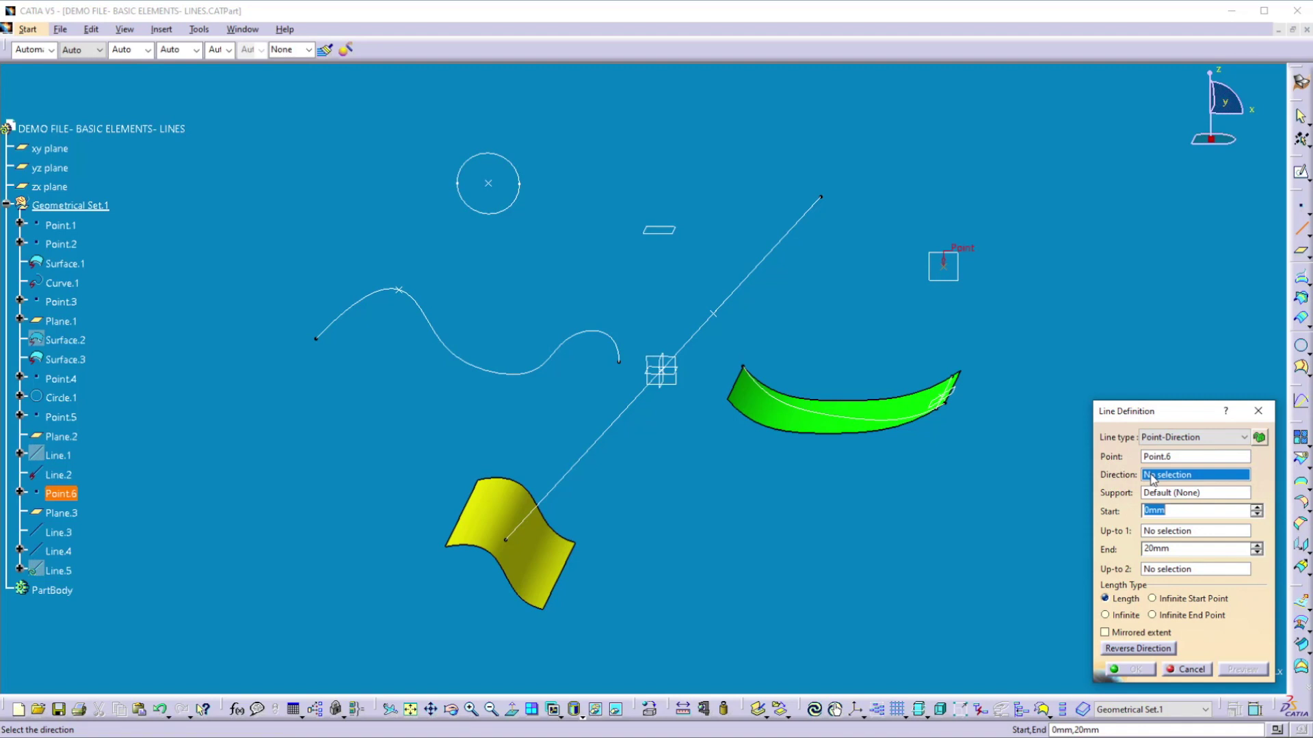
{"action": "left_click", "coordinate": [672, 241]}
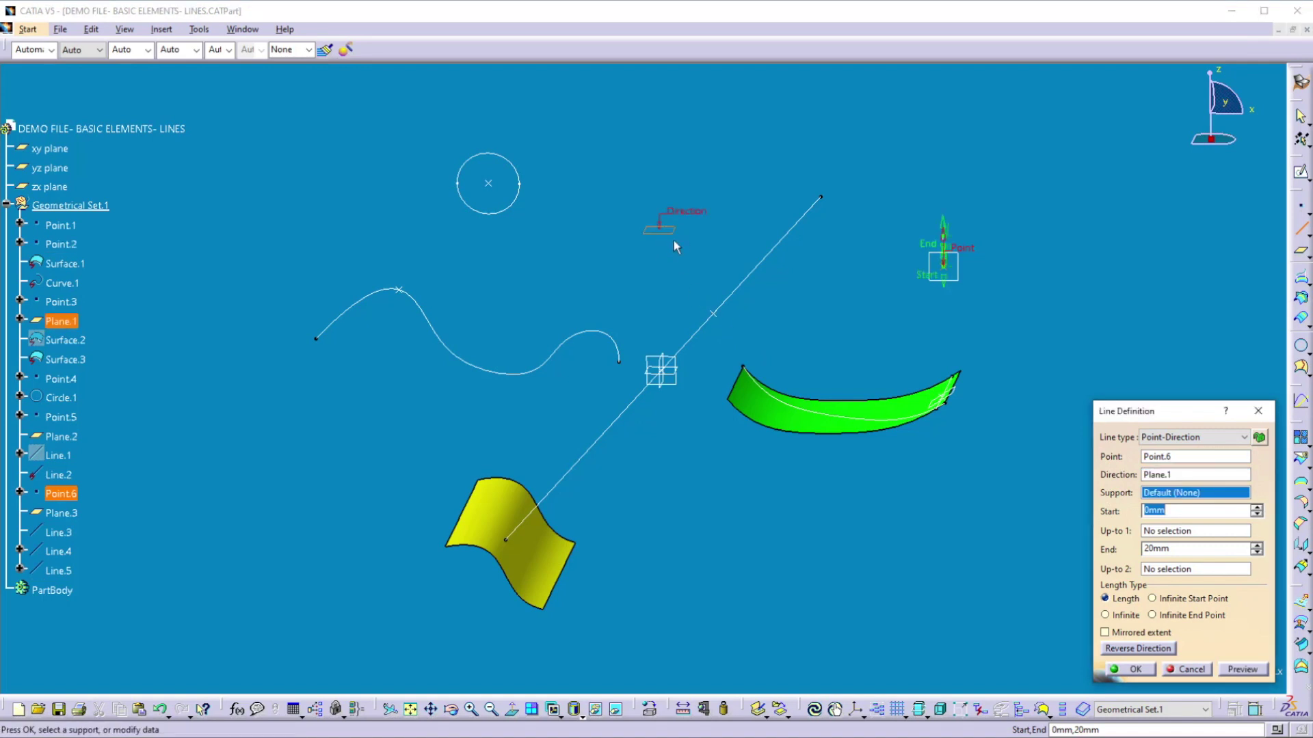
{"action": "left_click", "coordinate": [1157, 474]}
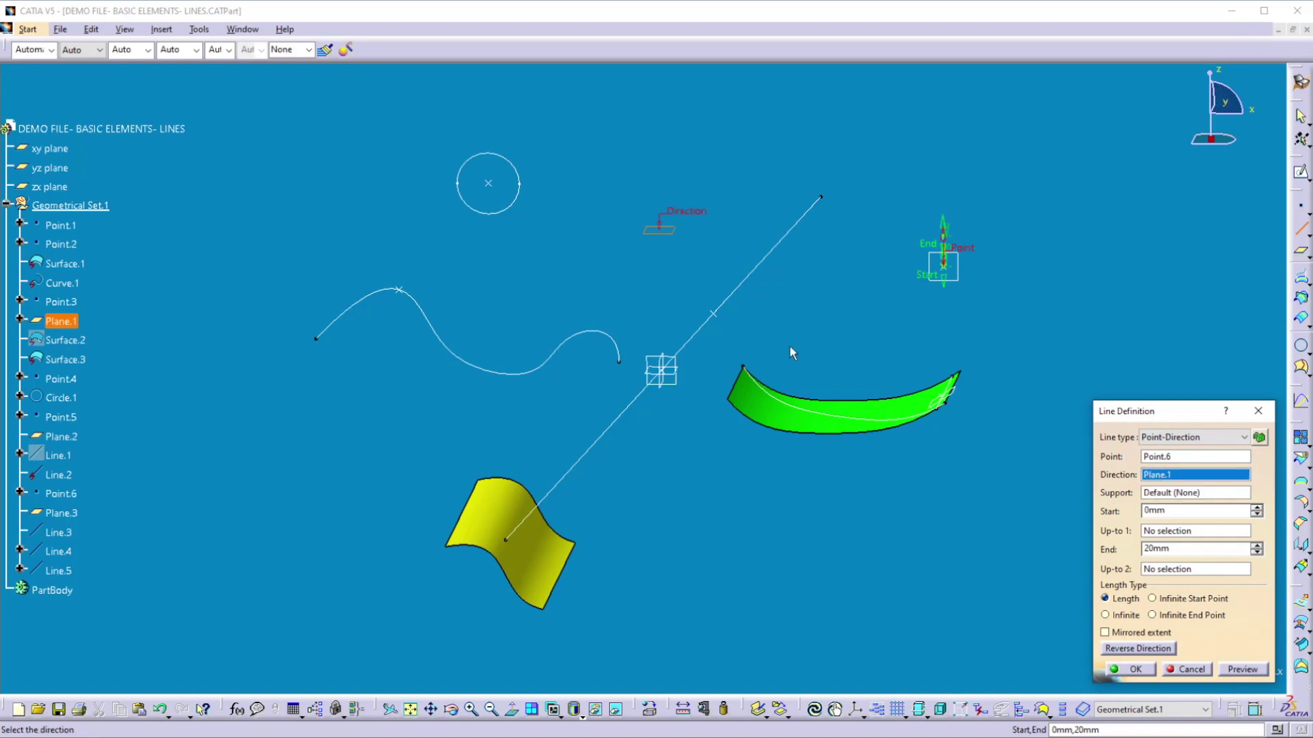
{"action": "left_click", "coordinate": [744, 284]}
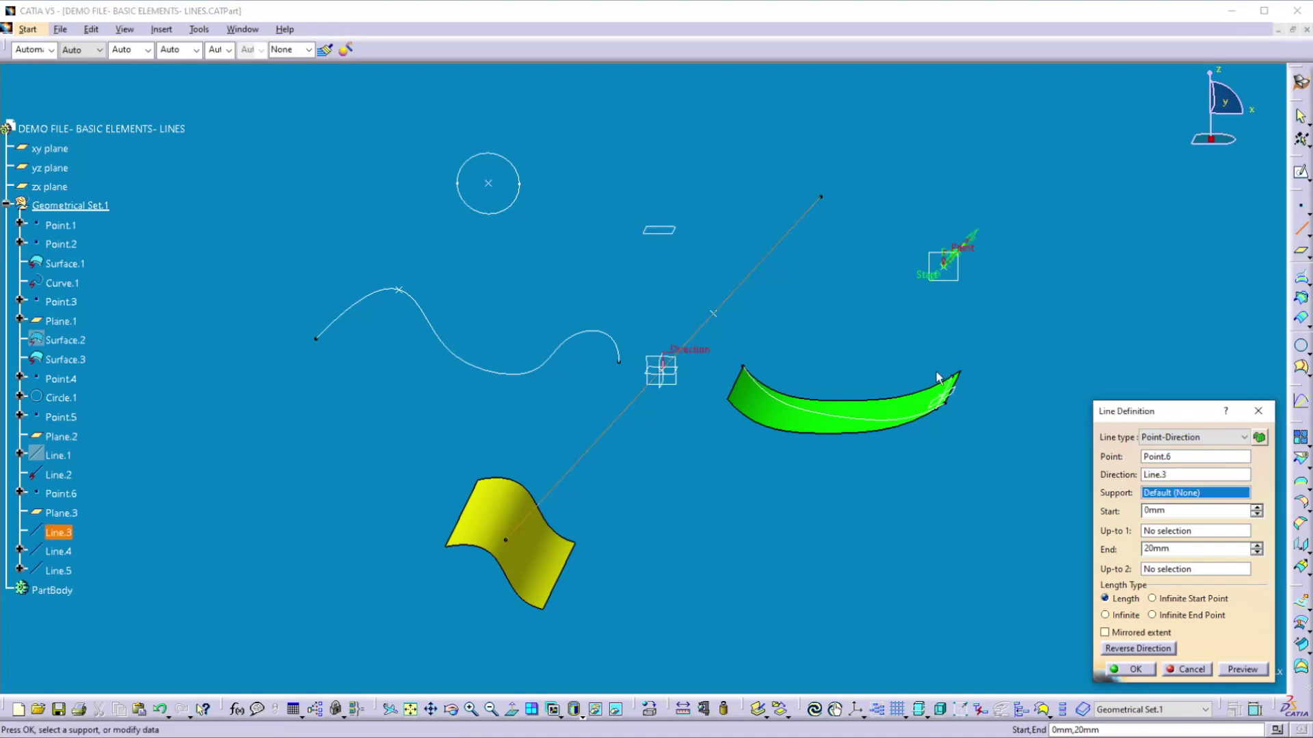
Direct the line along the X component with an end length of 100 mm, and create it
{"action": "right_click", "coordinate": [1178, 476]}
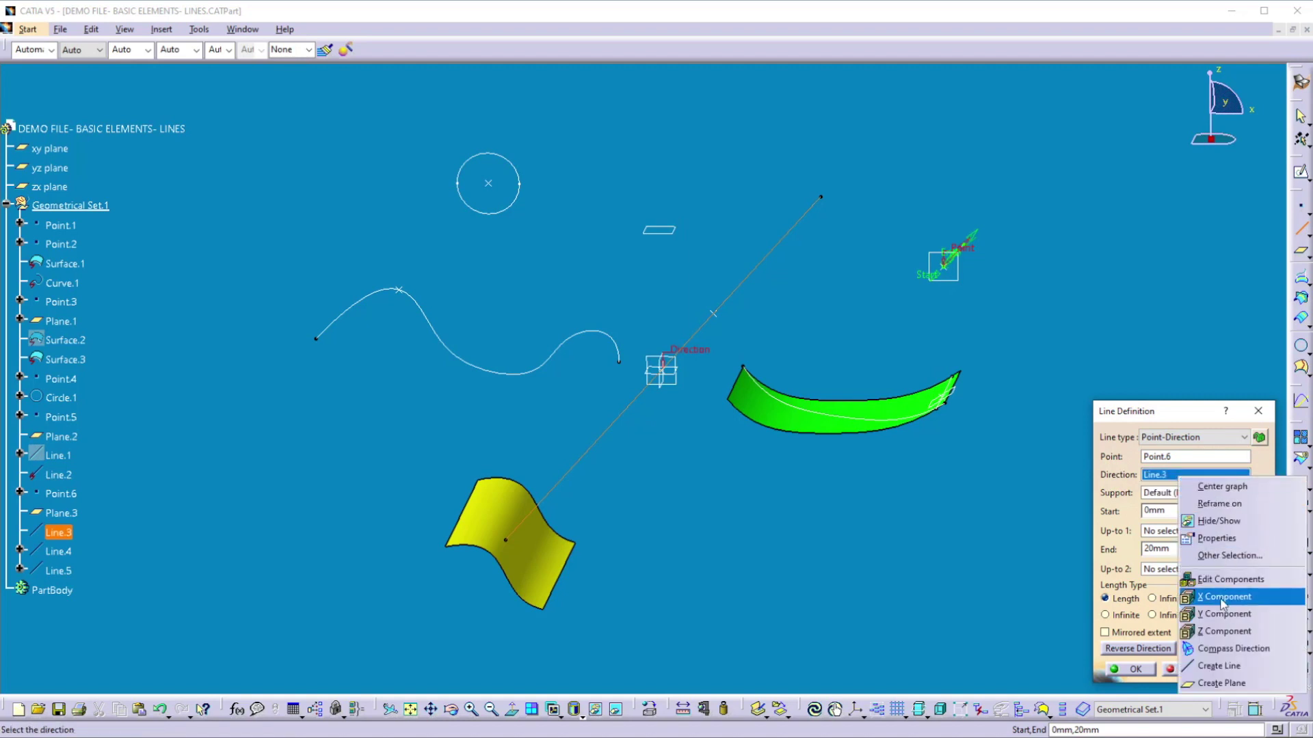
{"action": "left_click", "coordinate": [1222, 599]}
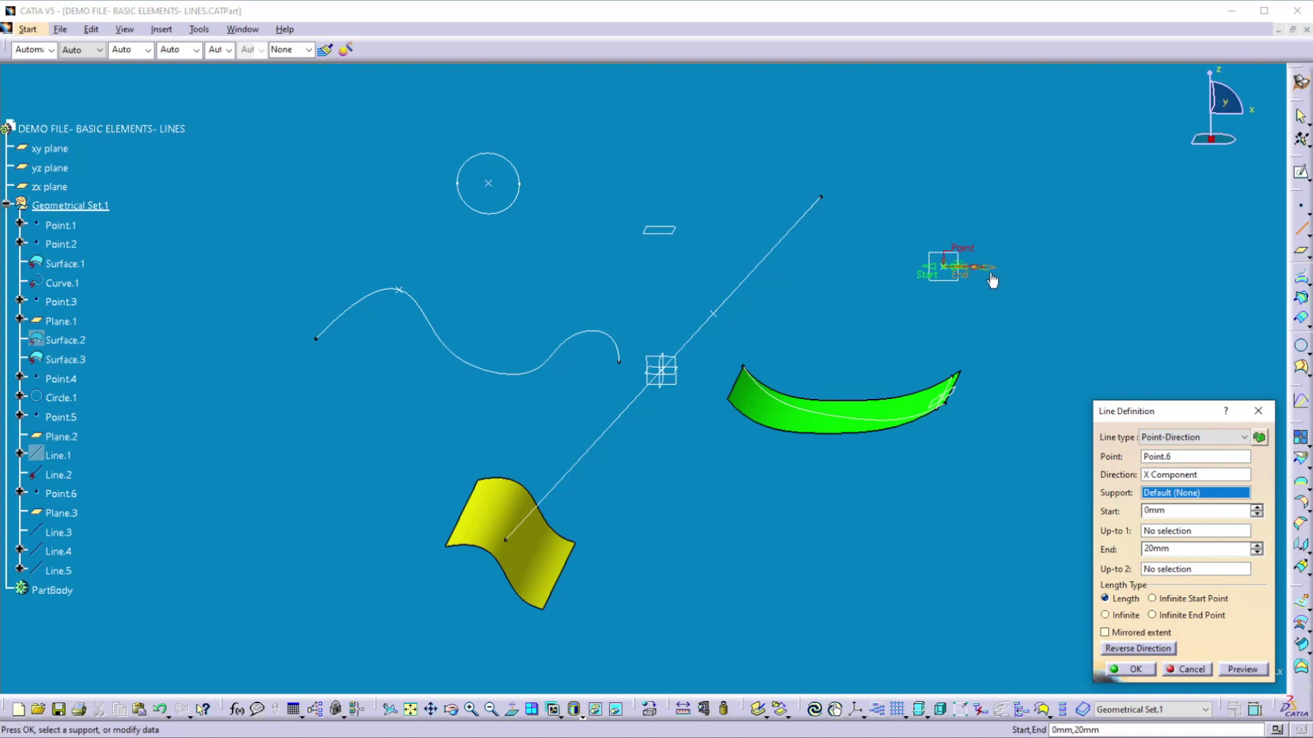
{"action": "left_click_drag", "start_coordinate": [988, 273], "coordinate": [1113, 269]}
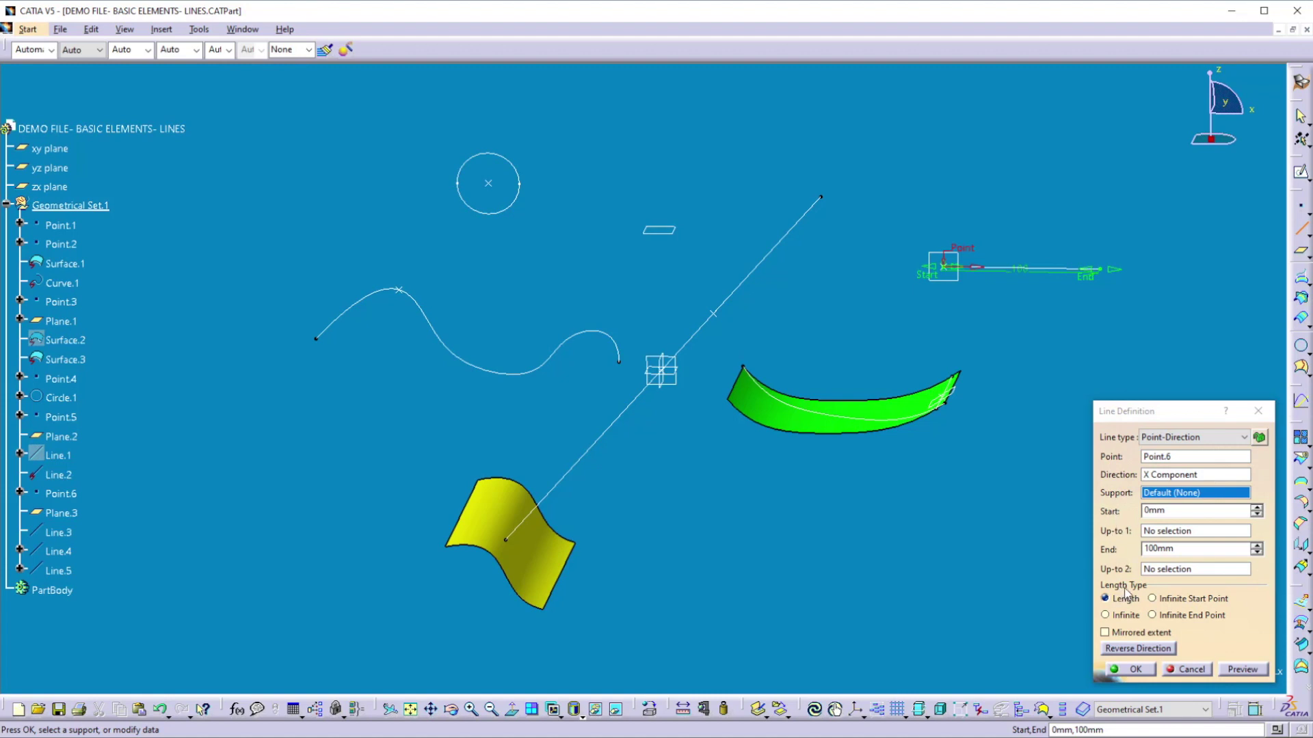
{"action": "left_click", "coordinate": [1134, 670]}
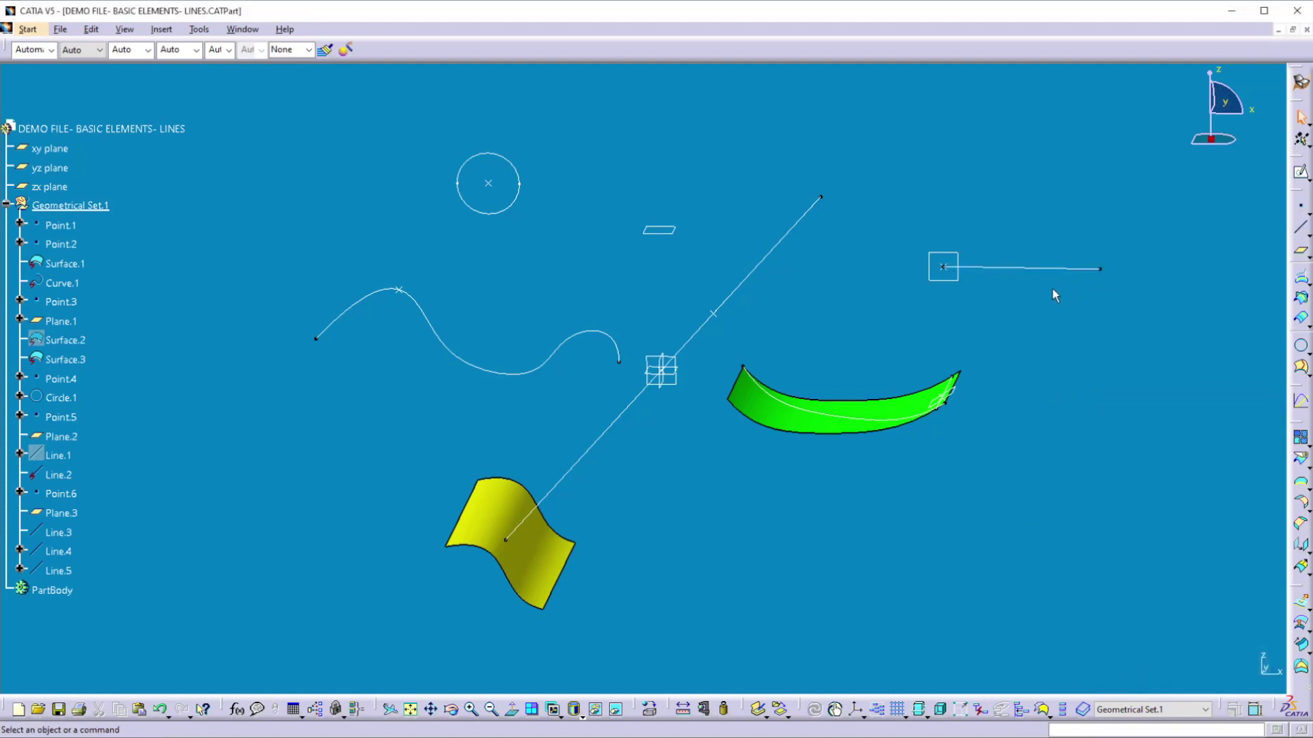
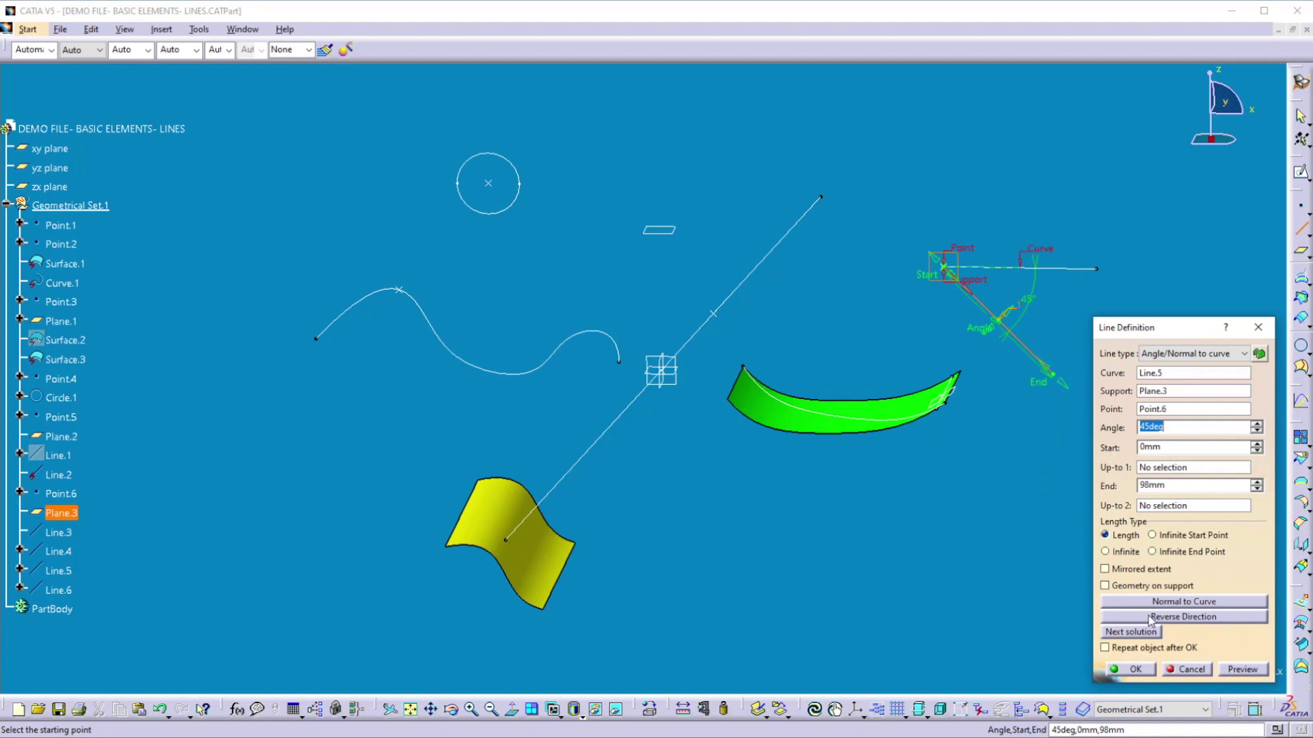
Try reversing the angled line's direction and back, and set its angle to -45deg
{"action": "left_click", "coordinate": [1214, 620]}
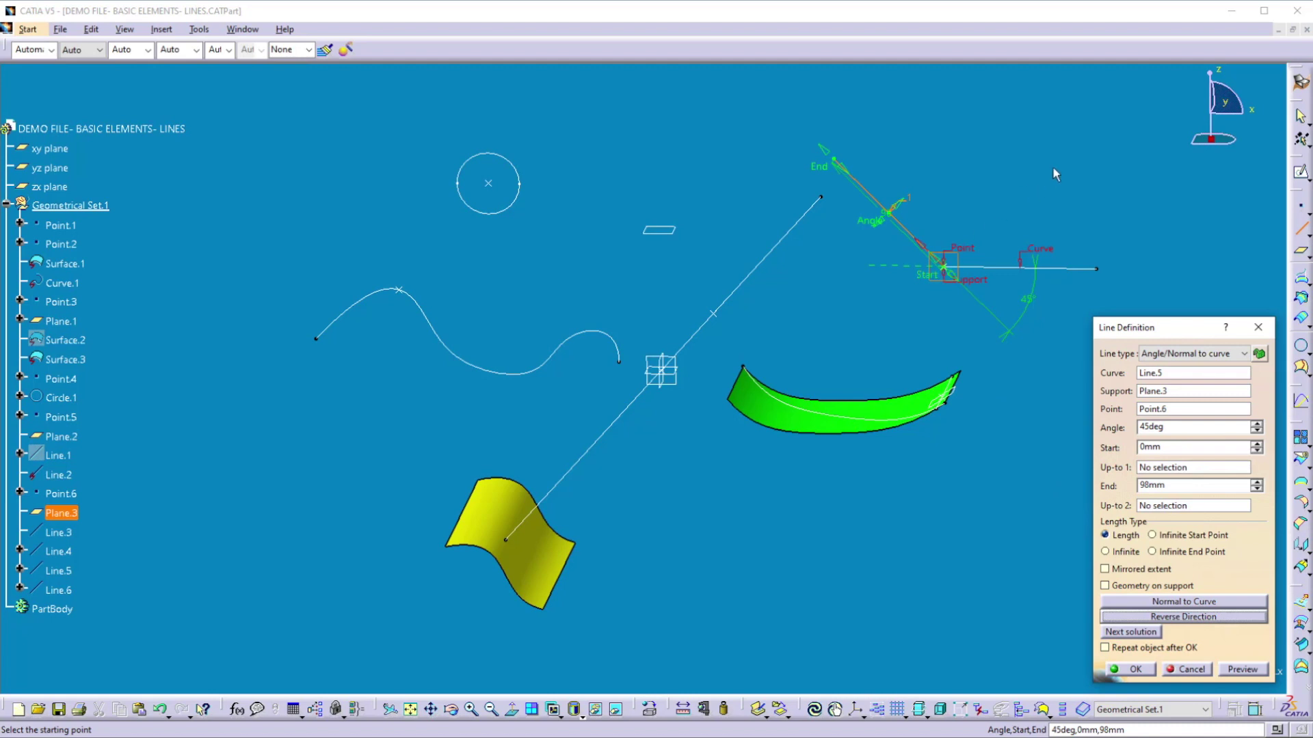
{"action": "left_click", "coordinate": [1161, 619]}
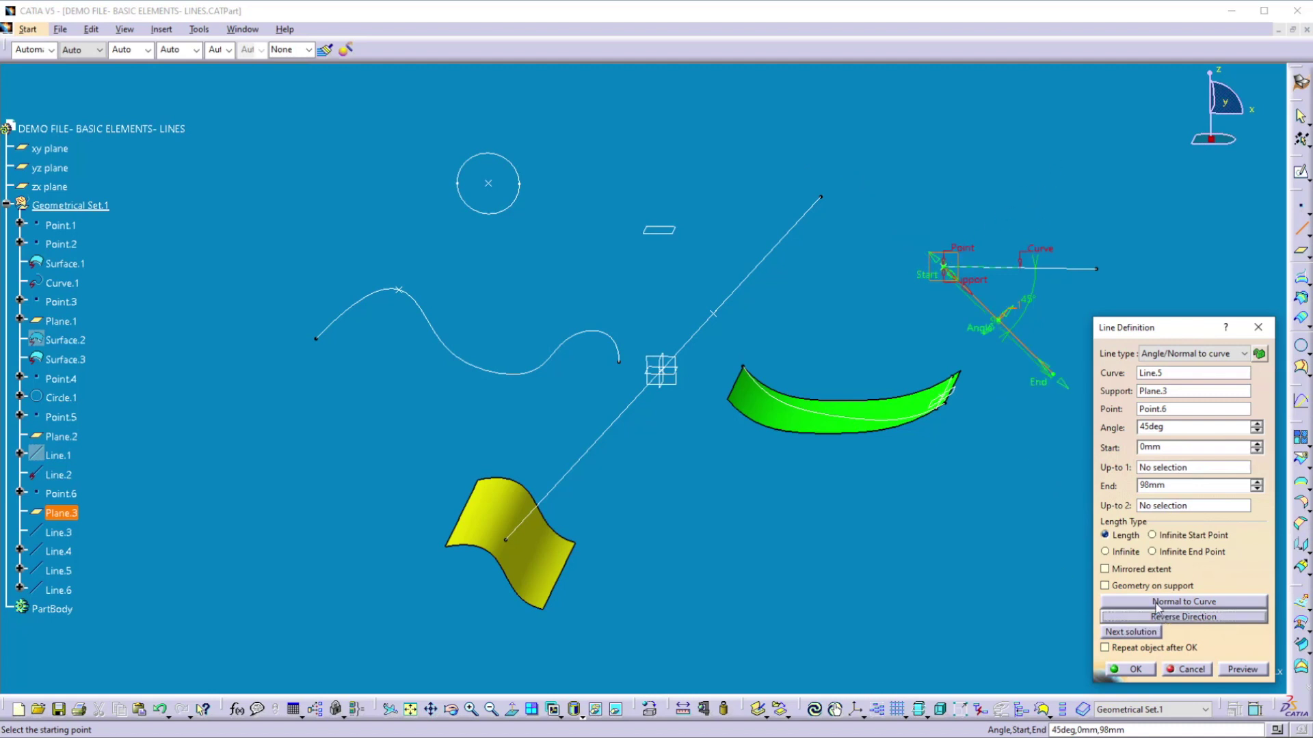
{"action": "left_click", "coordinate": [1141, 427]}
{"action": "type", "text": "-"}
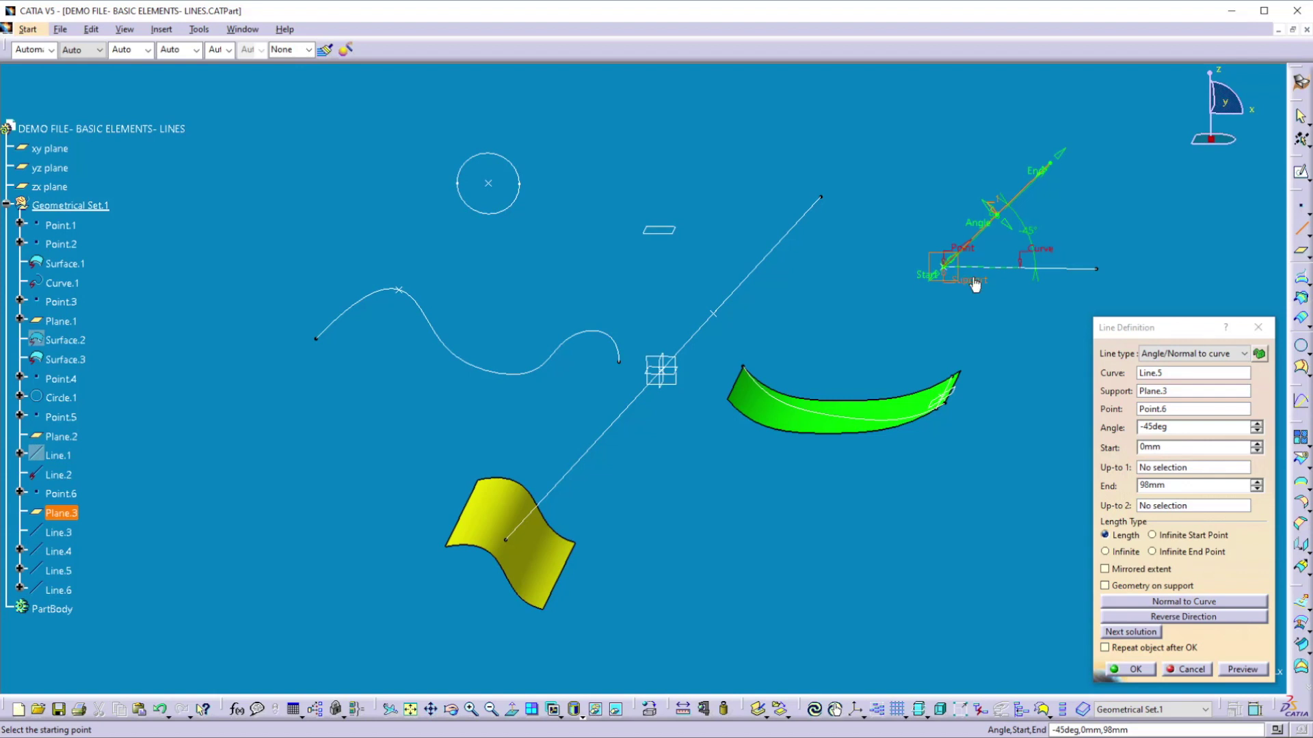
Make the line normal to the curve, reverse its direction so it points upward, and create it
{"action": "left_click", "coordinate": [1164, 603]}
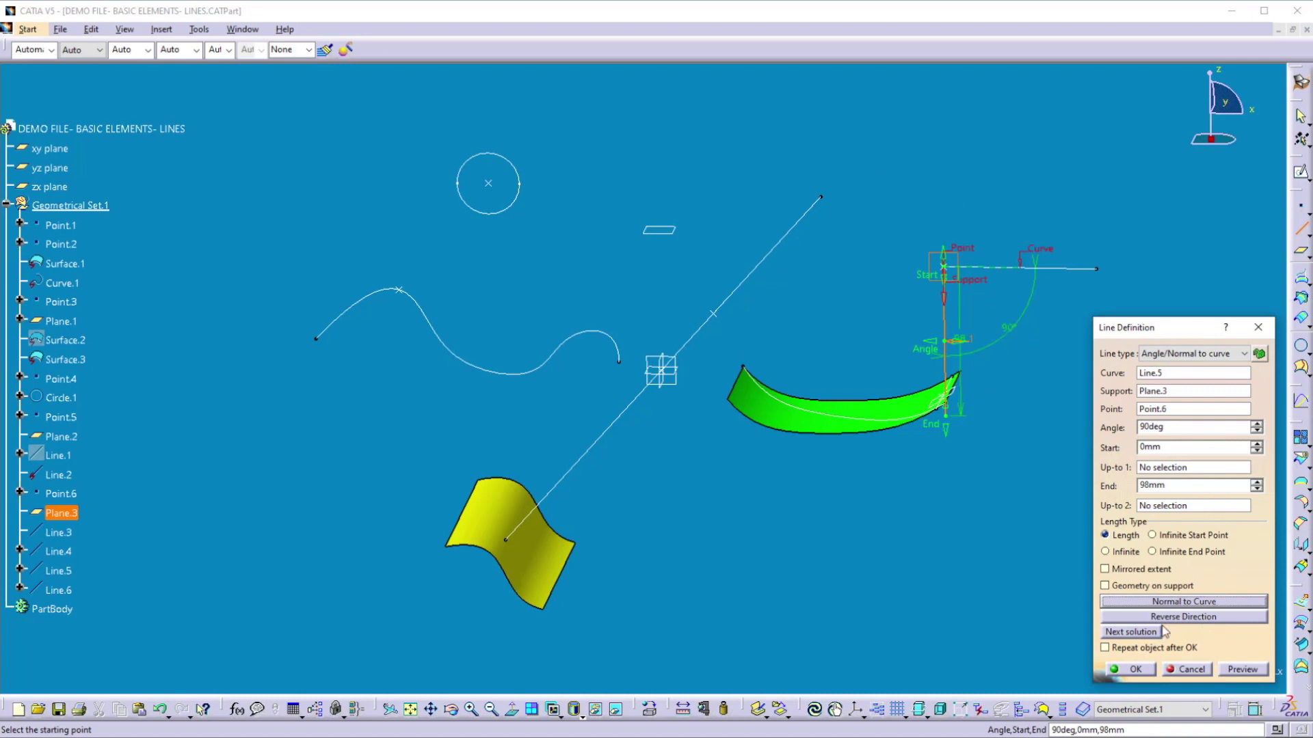
{"action": "left_click", "coordinate": [1178, 619]}
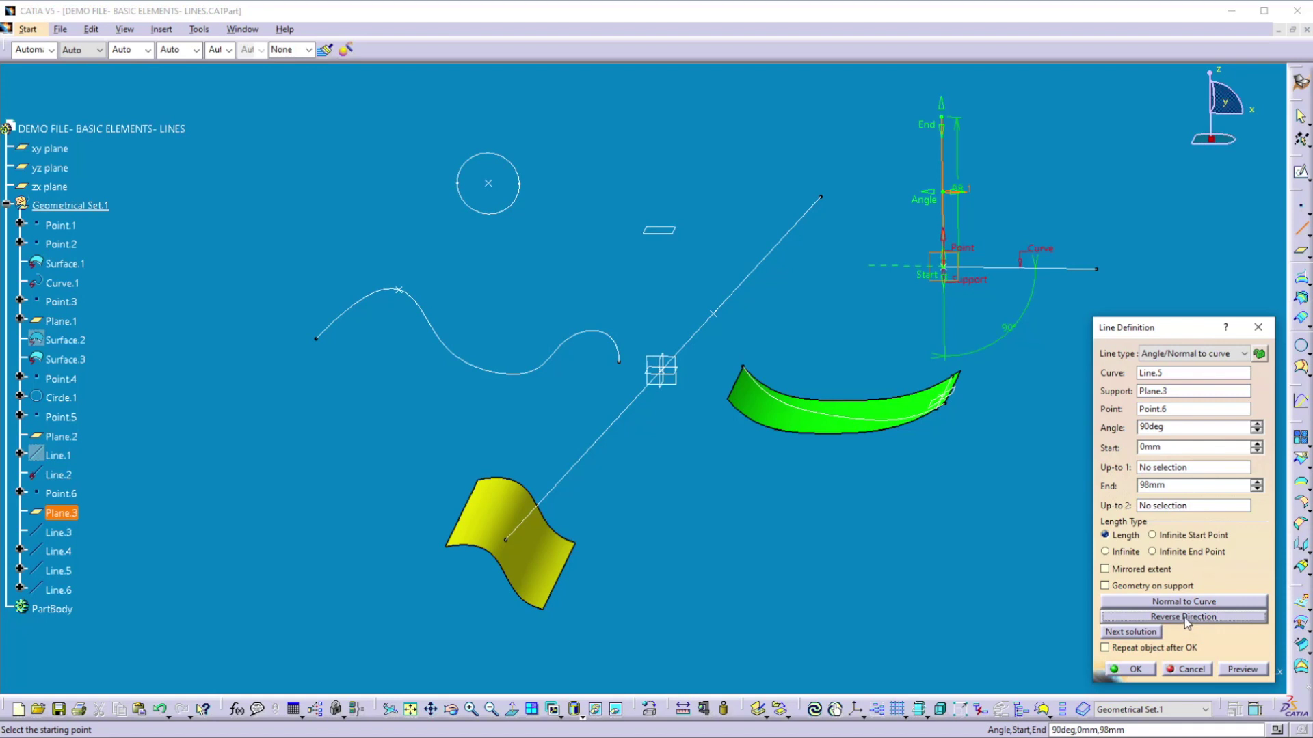
{"action": "left_click", "coordinate": [1135, 670]}
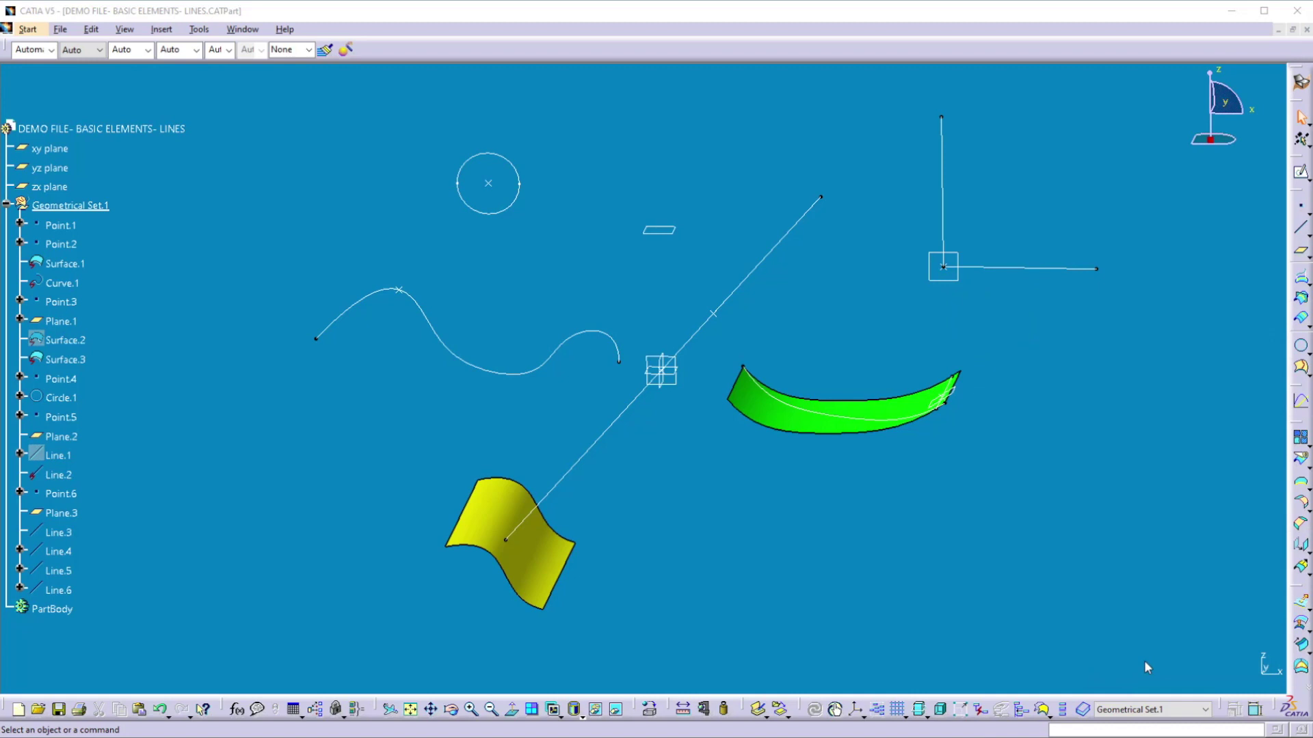
Define an Angle/Normal to curve line using Line.2 as the curve, Point.3 as the point and the green Surface.1 as support
{"action": "middle_click_drag", "start_coordinate": [801, 454], "coordinate": [880, 536]}
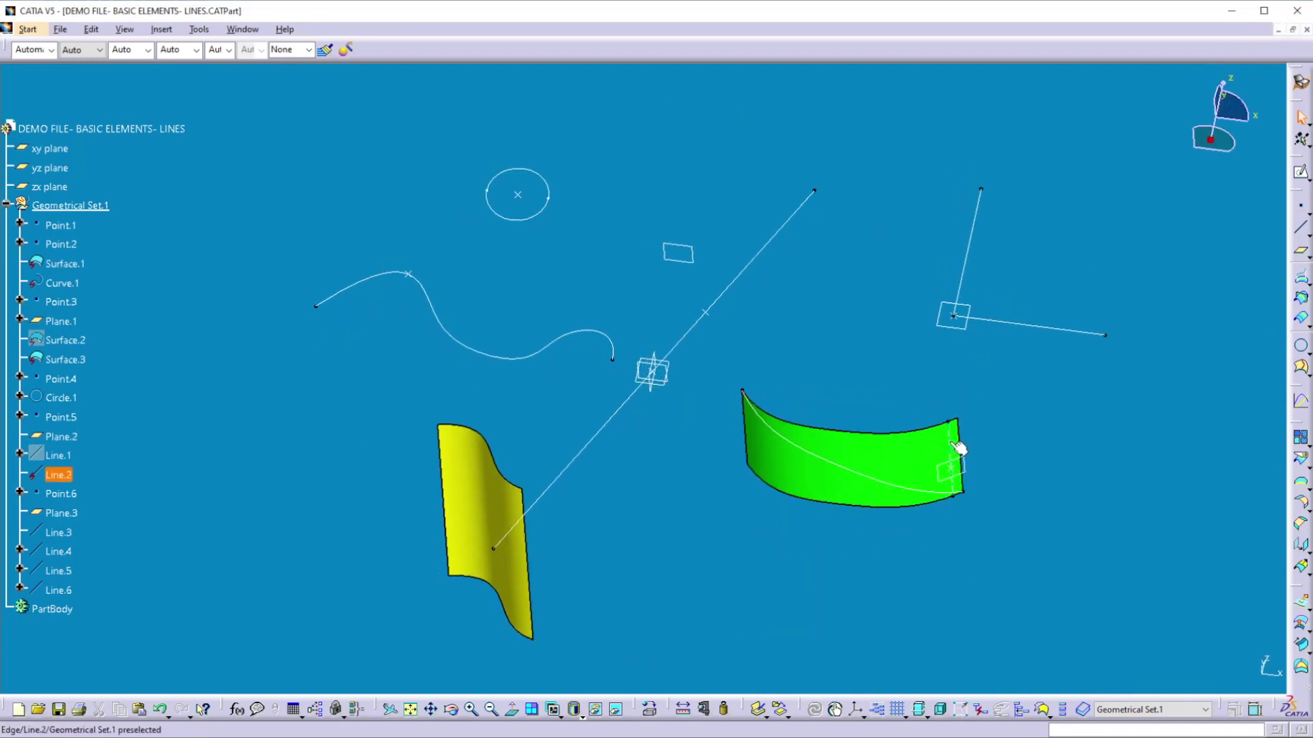
{"action": "left_click", "coordinate": [1300, 227]}
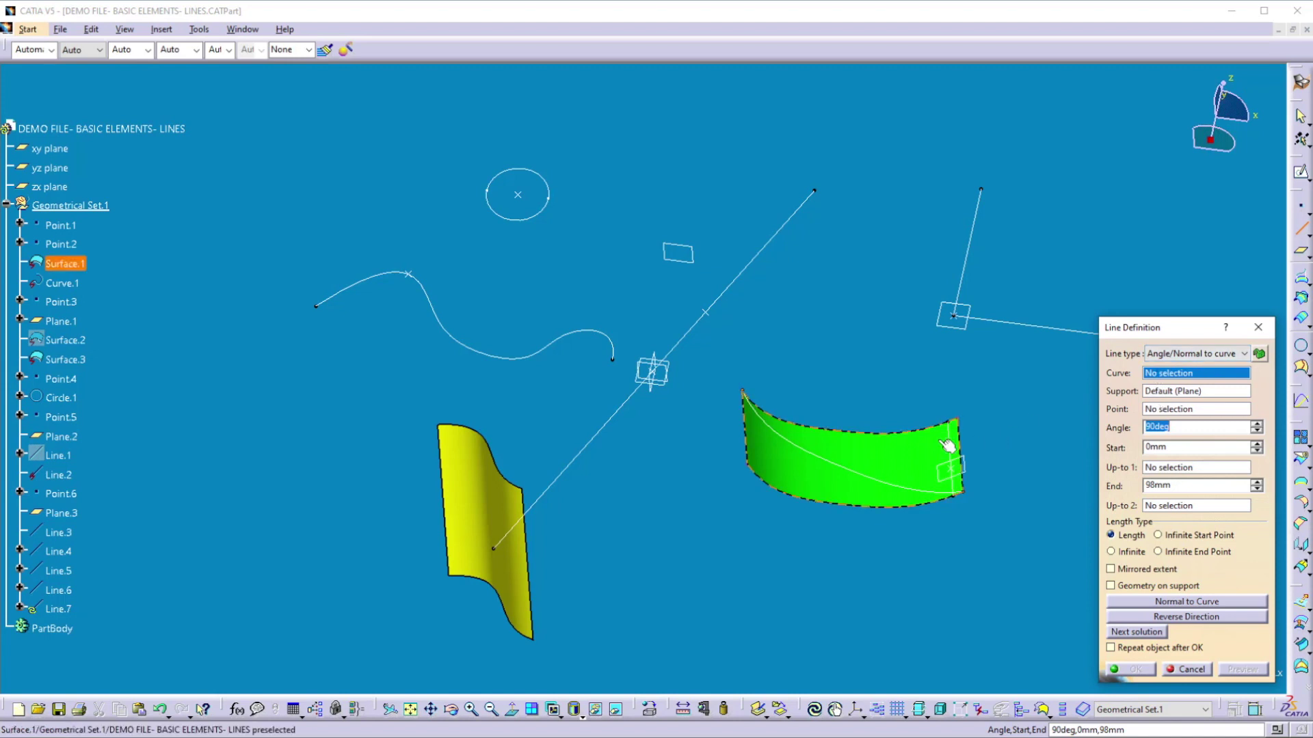
{"action": "left_click", "coordinate": [956, 464]}
{"action": "left_click", "coordinate": [962, 476]}
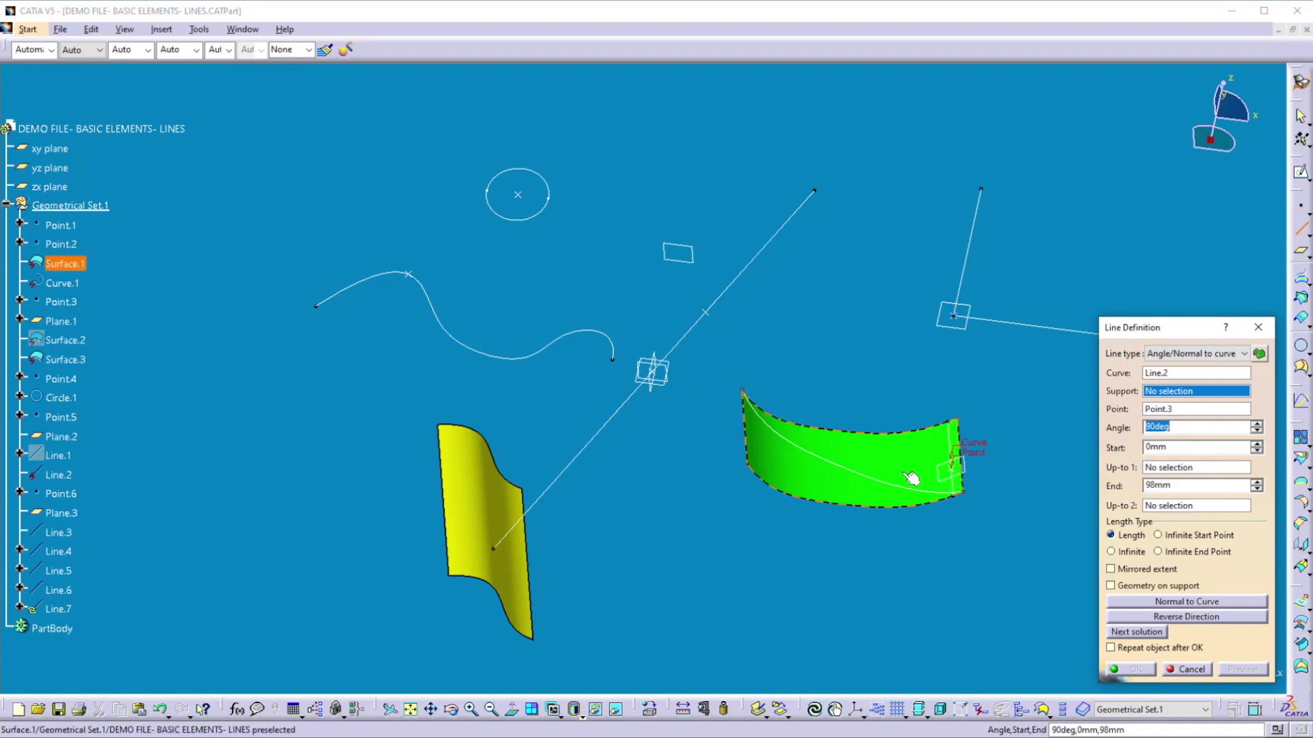
{"action": "left_click", "coordinate": [886, 459]}
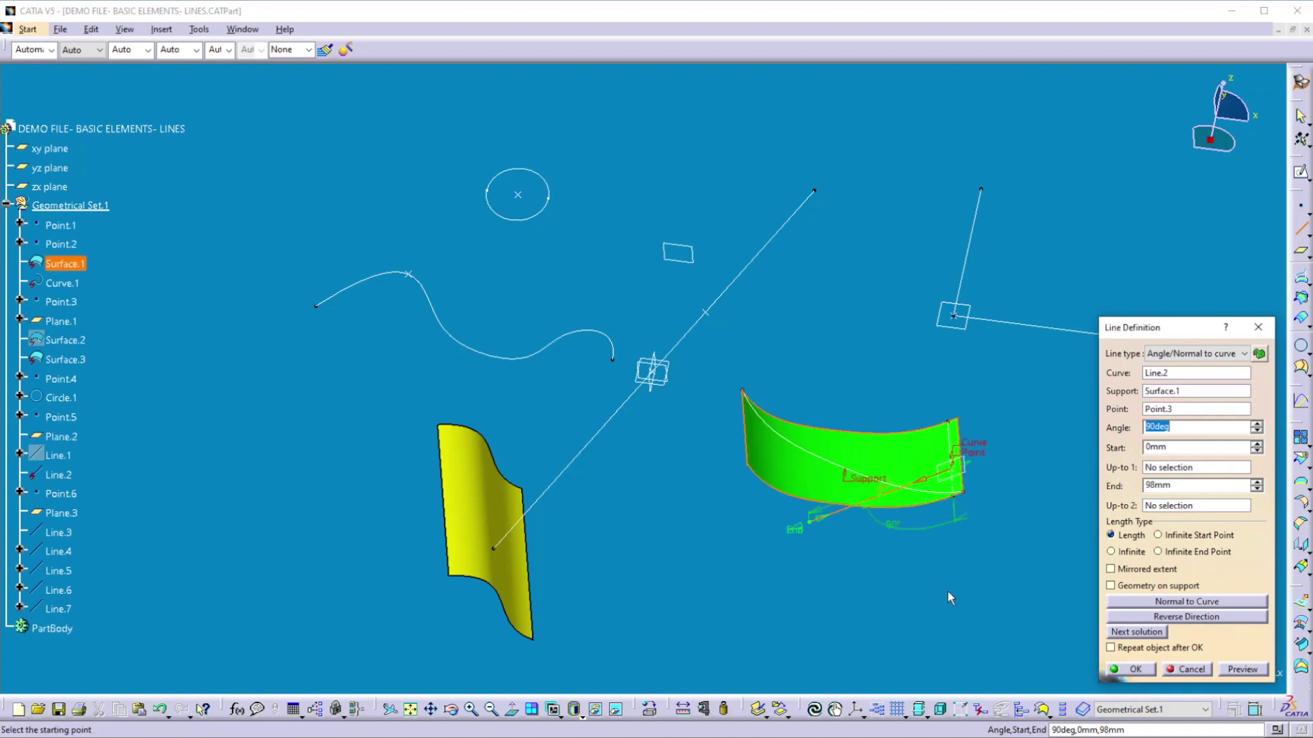
Rotate the line about Point.3 to an angle of about 121deg and inspect it against the green surface
{"action": "middle_click_drag", "start_coordinate": [950, 590], "coordinate": [878, 430]}
{"action": "middle_click_drag", "start_coordinate": [917, 479], "coordinate": [895, 499]}
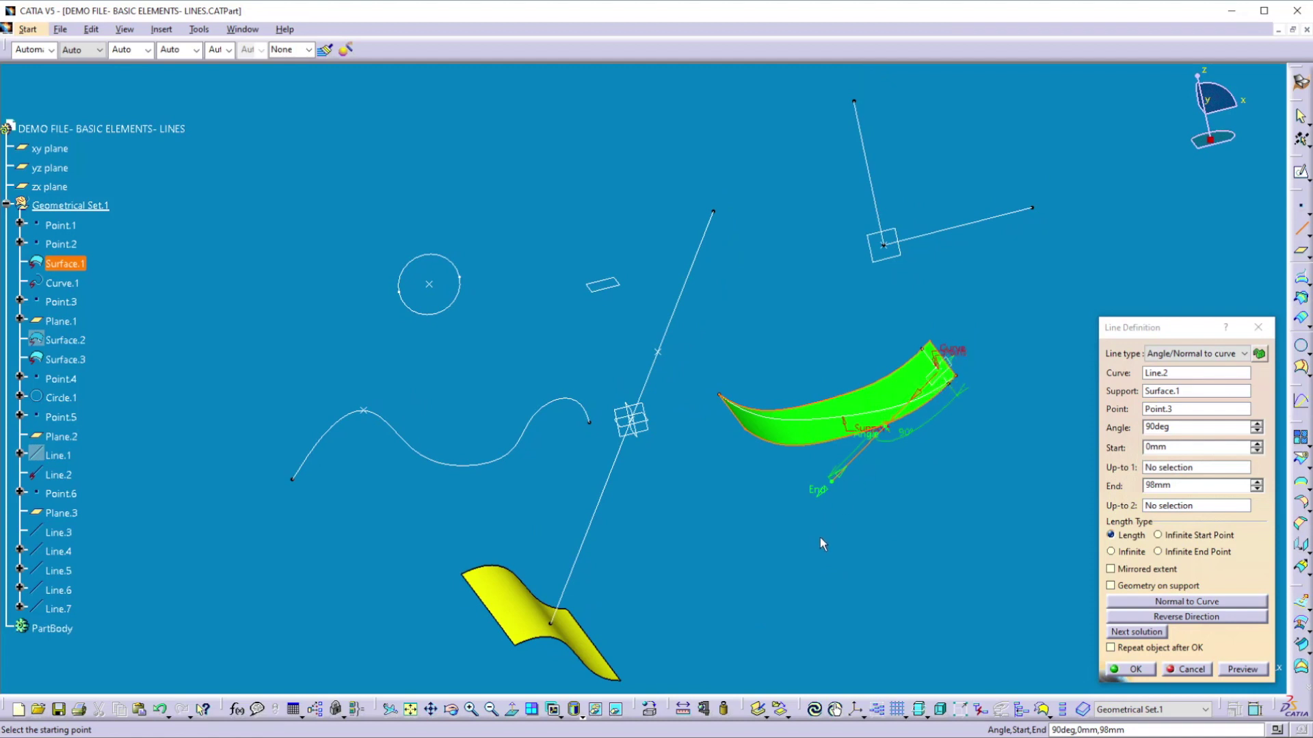
{"action": "middle_click_drag", "start_coordinate": [797, 504], "coordinate": [859, 512]}
{"action": "left_click_drag", "start_coordinate": [861, 484], "coordinate": [848, 441]}
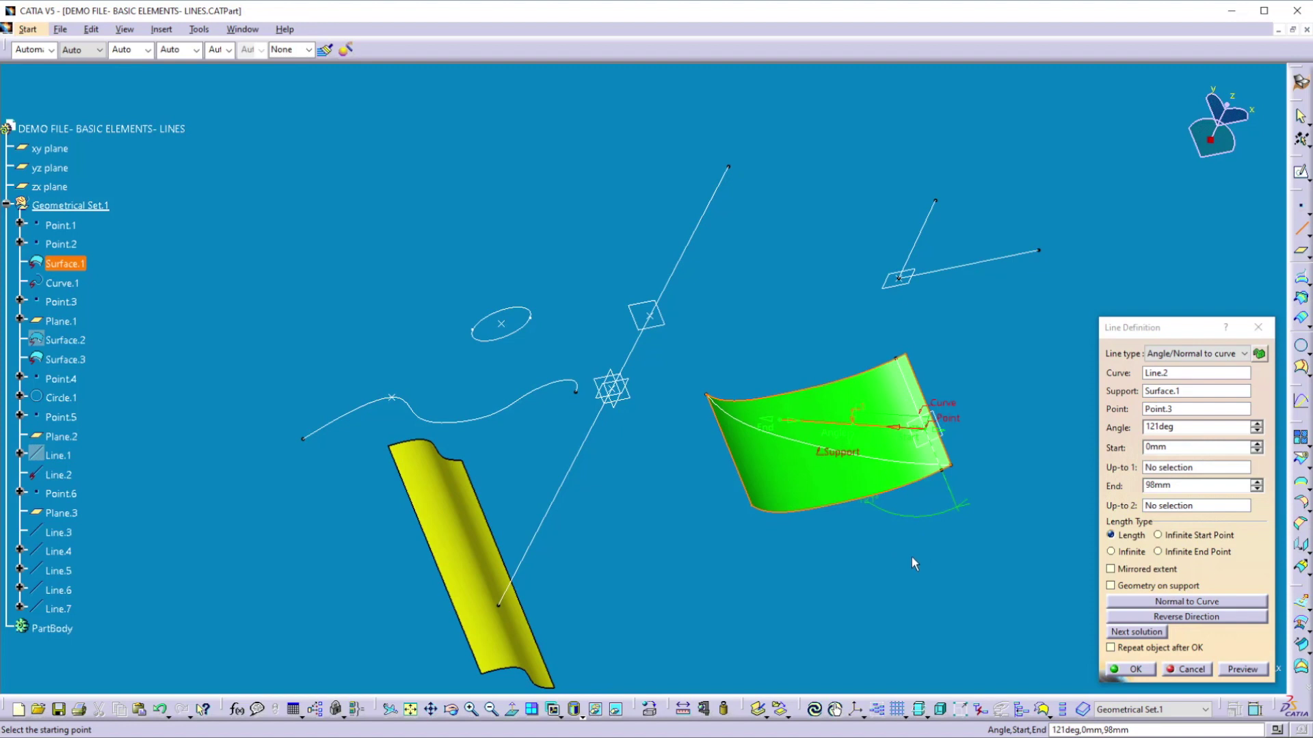
{"action": "middle_click_drag", "start_coordinate": [758, 571], "coordinate": [718, 453]}
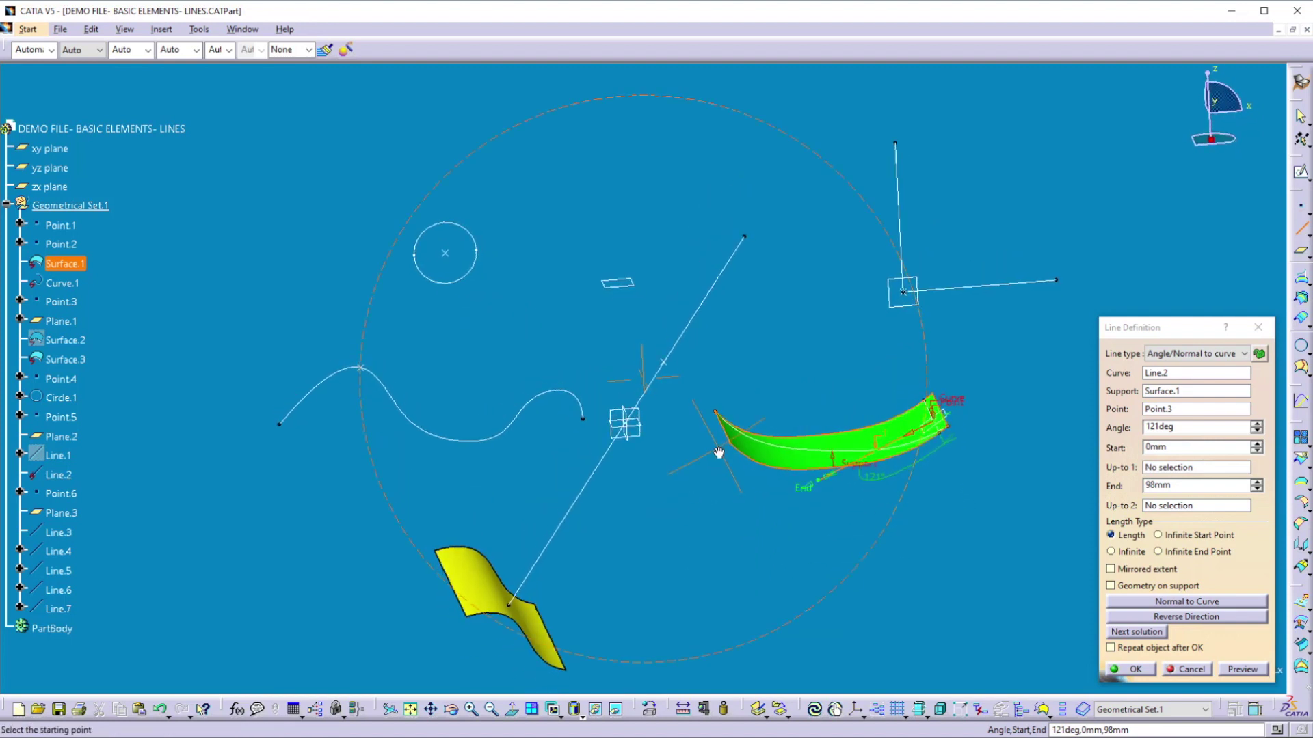
Compare the line with Geometry on support on and off, and create it with the option enabled
{"action": "left_click", "coordinate": [1112, 588]}
{"action": "middle_click_drag", "start_coordinate": [869, 581], "coordinate": [868, 532]}
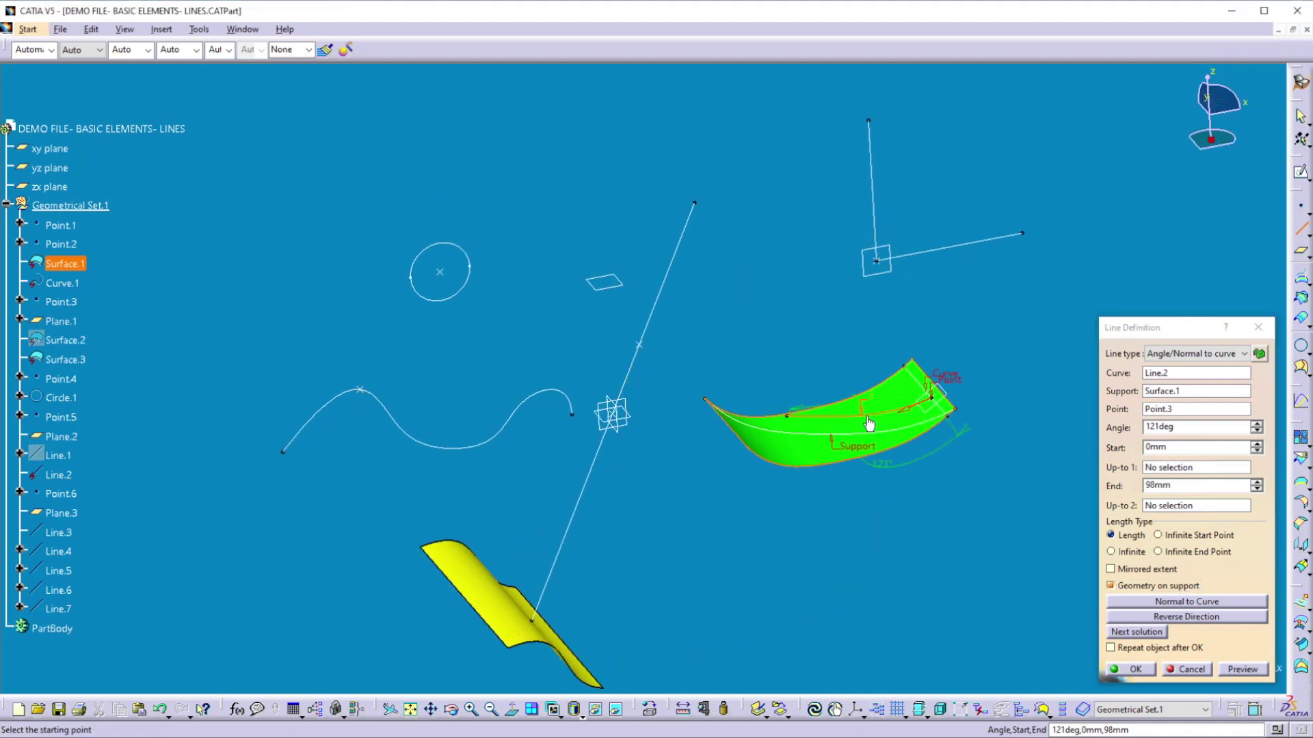
{"action": "left_click", "coordinate": [1125, 587]}
{"action": "middle_click_drag", "start_coordinate": [796, 577], "coordinate": [852, 579]}
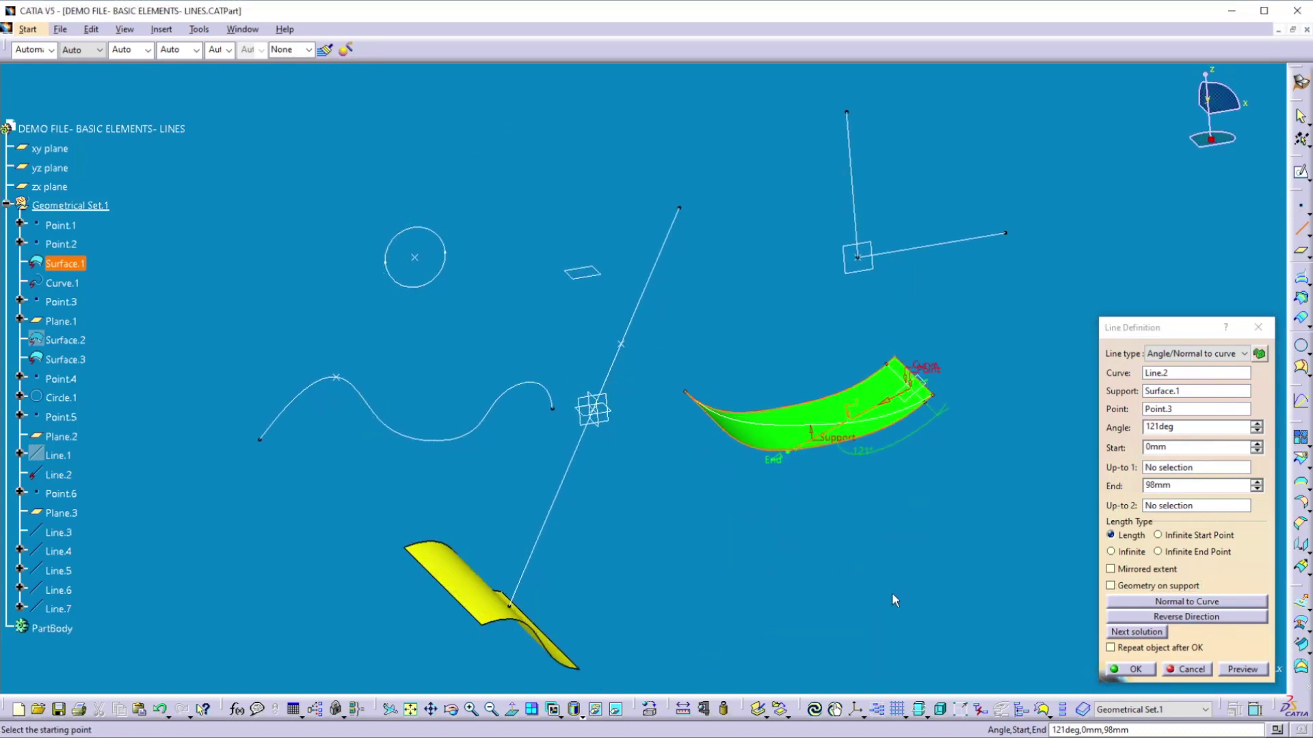
{"action": "left_click", "coordinate": [1120, 589]}
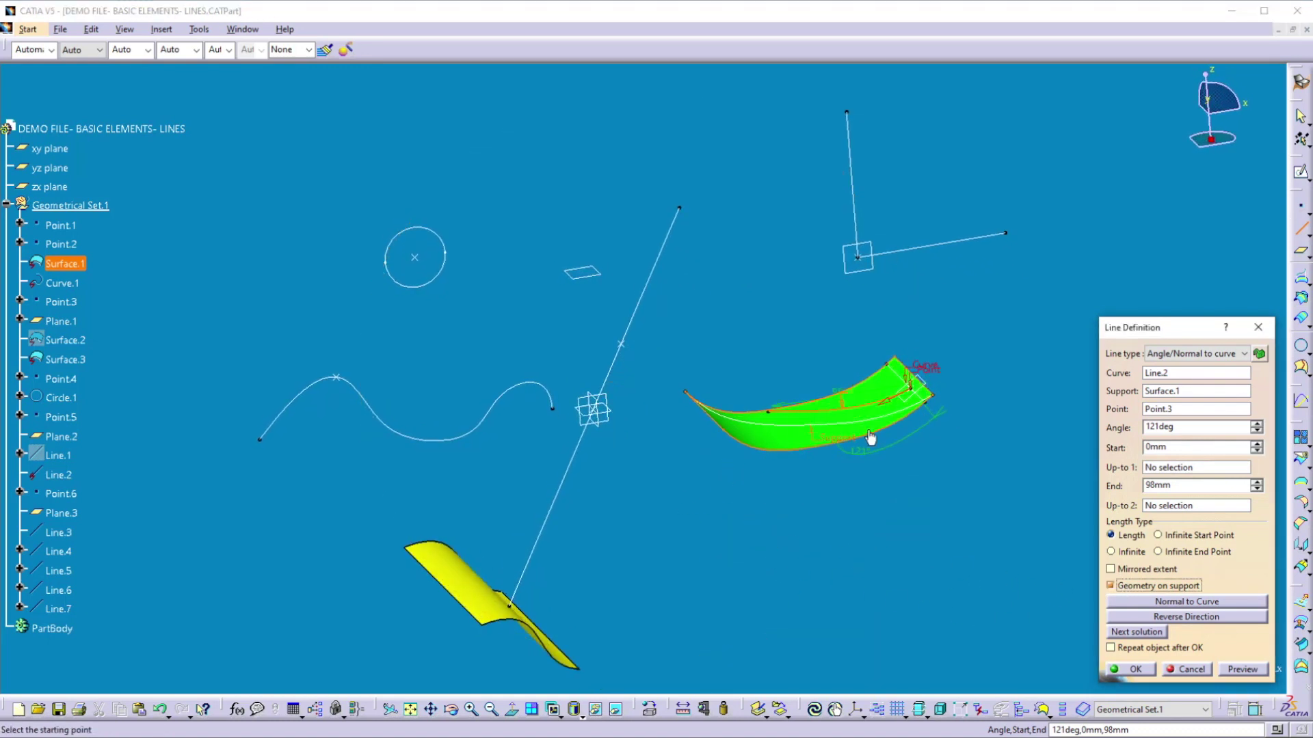
{"action": "left_click", "coordinate": [1133, 670]}
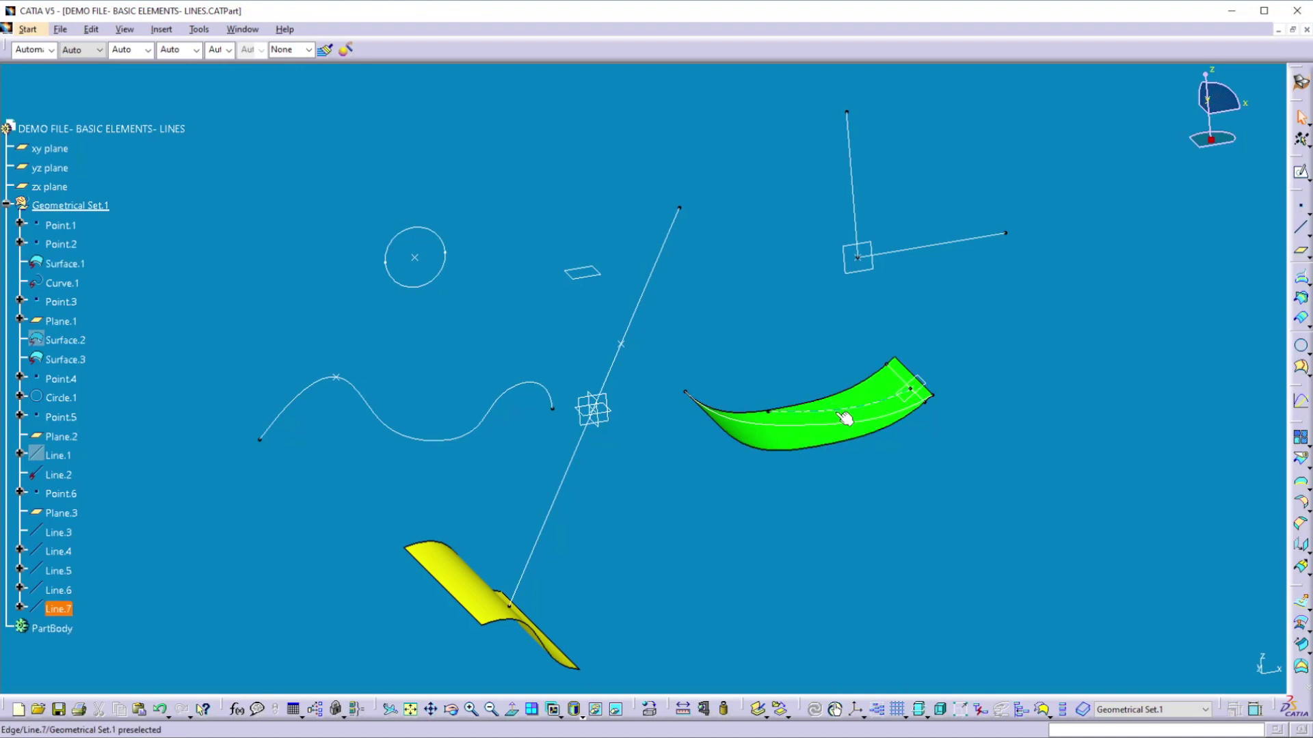
{"action": "left_click", "coordinate": [932, 552]}
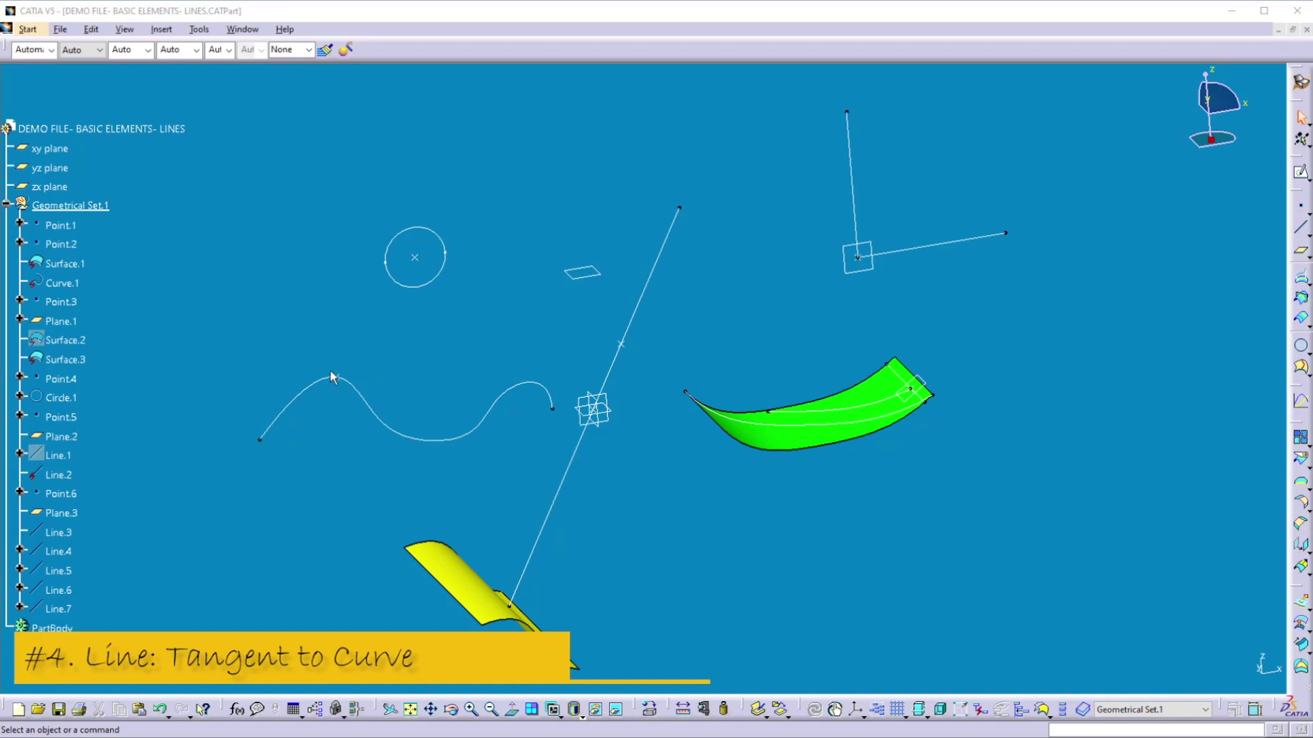
Define a Mono-Tangent line to Curve.1 at Point.5, with its start at about -26 mm and its end at about 119 mm
{"action": "left_click", "coordinate": [1300, 227]}
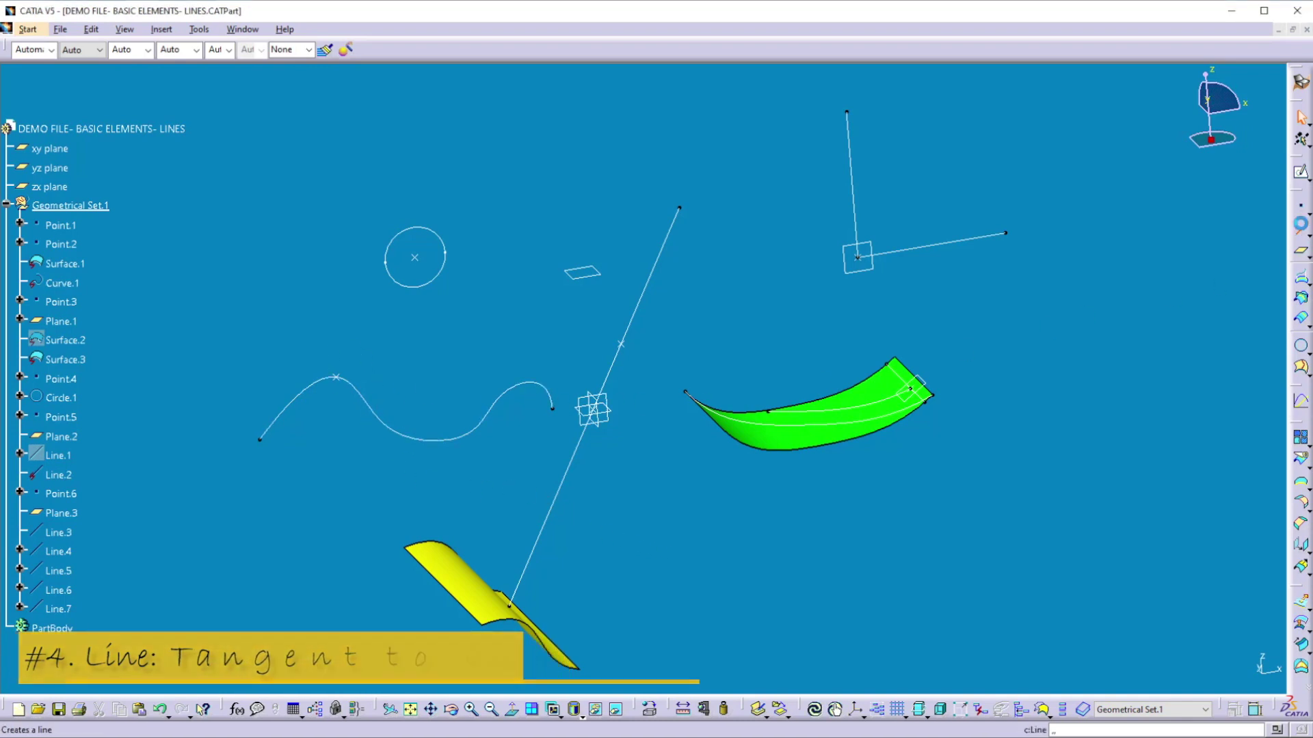
{"action": "left_click", "coordinate": [1162, 355]}
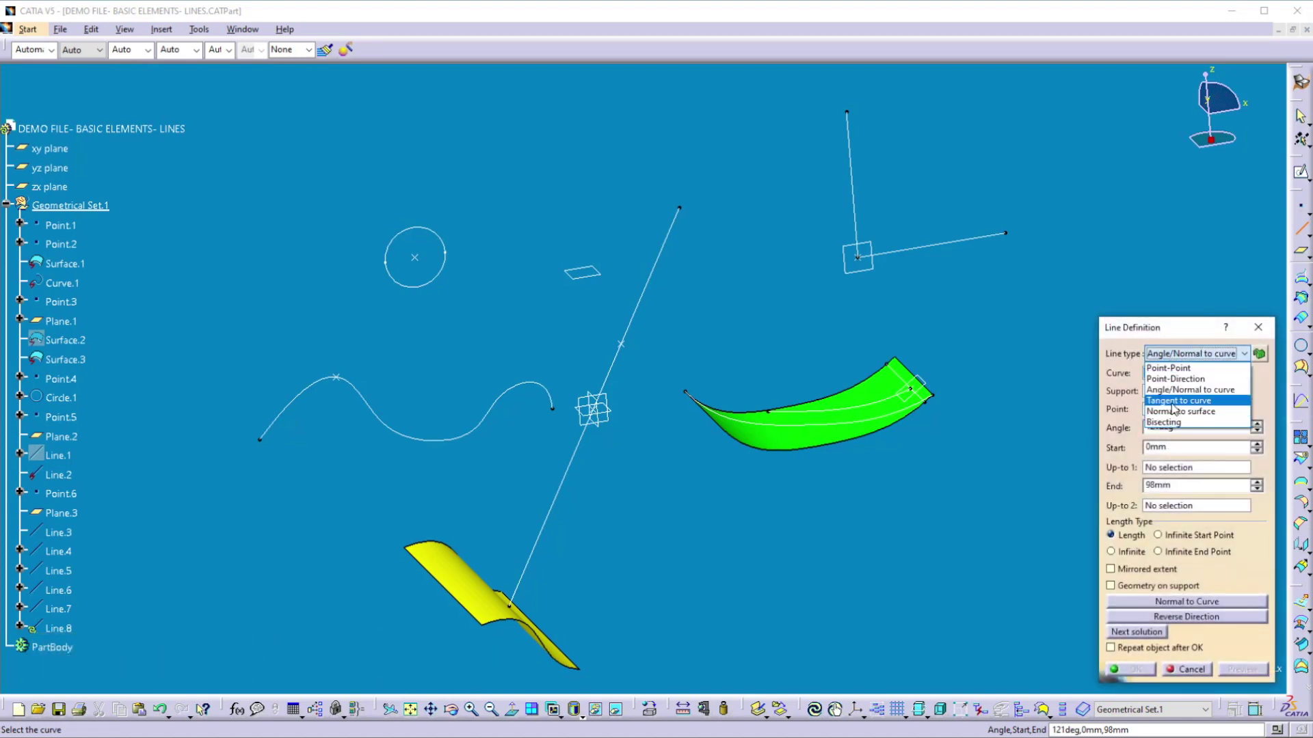
{"action": "left_click", "coordinate": [1172, 402]}
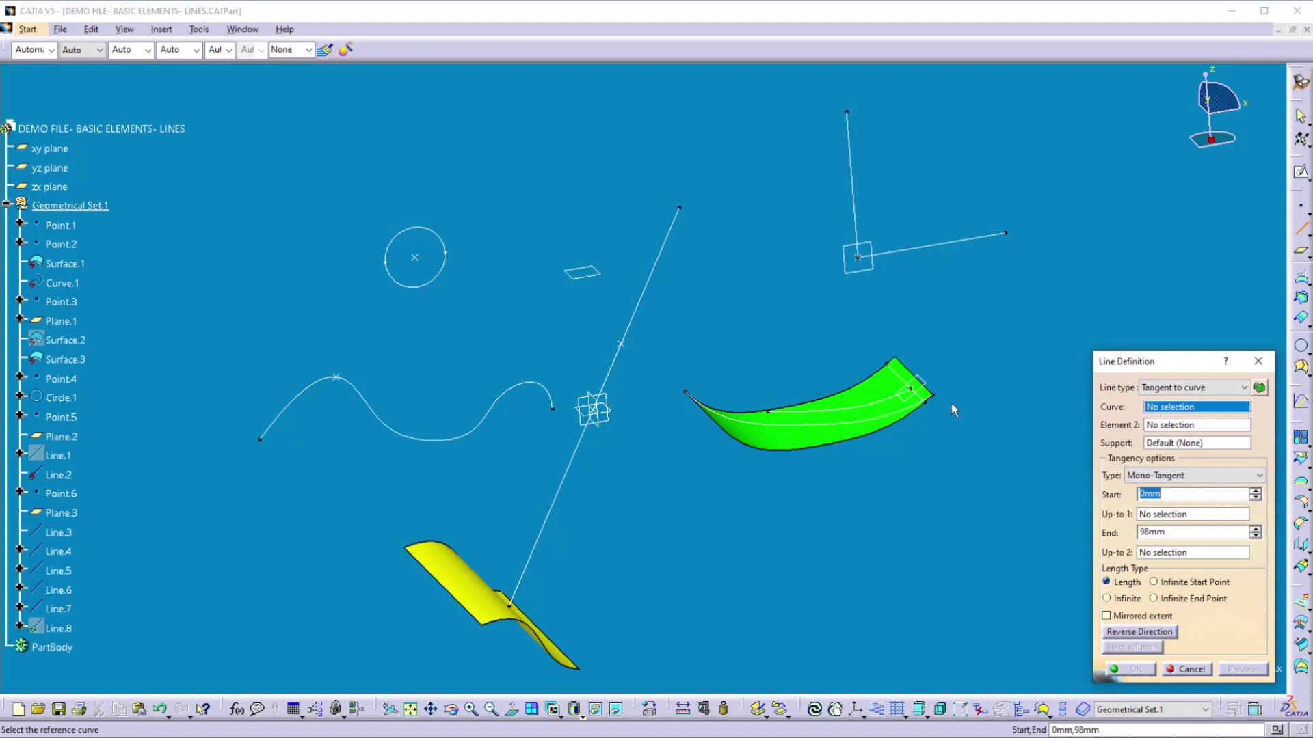
{"action": "left_click", "coordinate": [503, 408]}
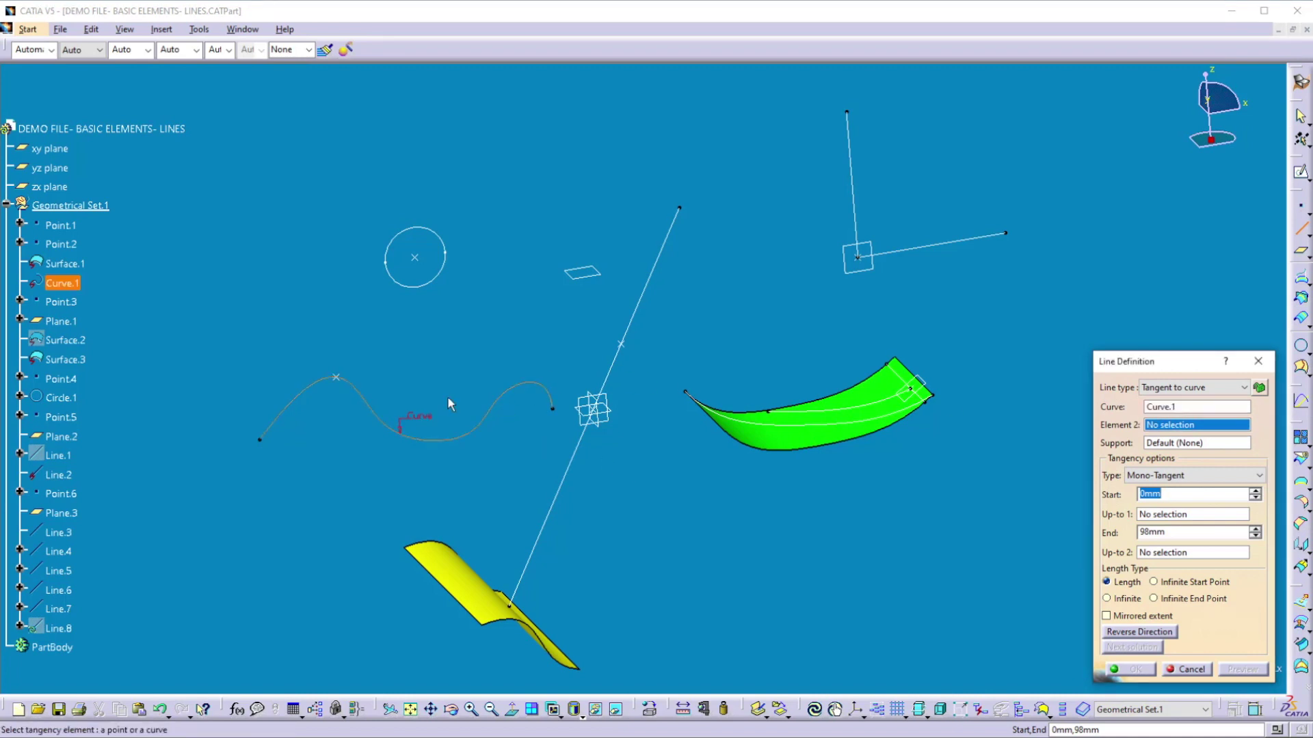
{"action": "left_click", "coordinate": [336, 375]}
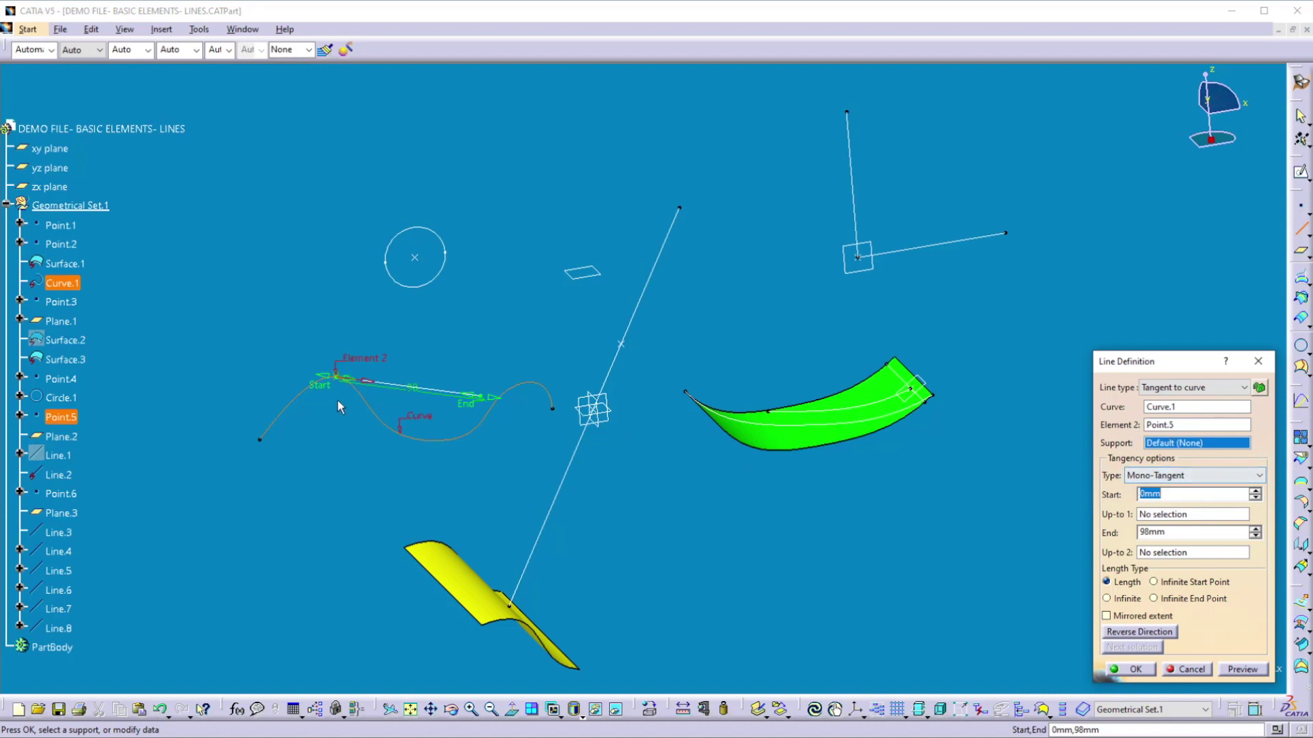
{"action": "left_click_drag", "start_coordinate": [482, 406], "coordinate": [514, 403]}
{"action": "left_click_drag", "start_coordinate": [318, 385], "coordinate": [279, 374]}
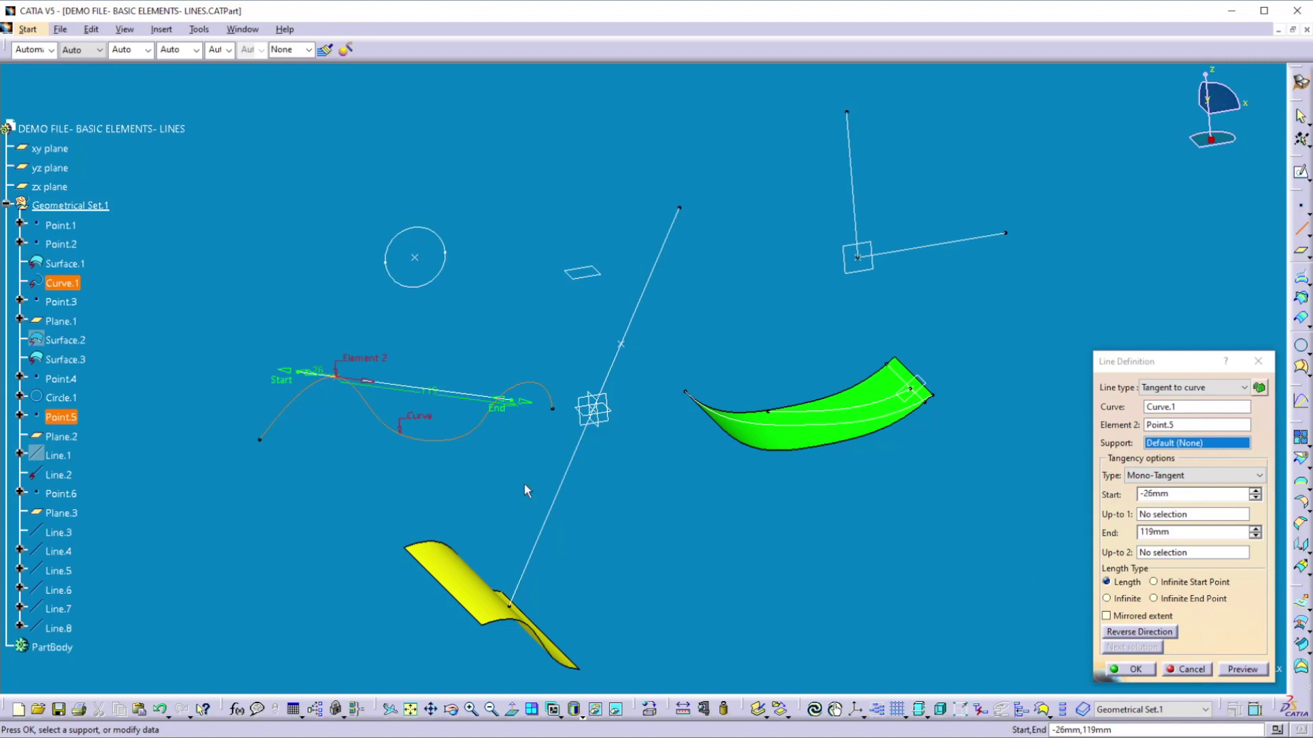
Flip the Mono-Tangent line's direction and back again, and create the line
{"action": "left_click", "coordinate": [1144, 635]}
{"action": "left_click", "coordinate": [1140, 635]}
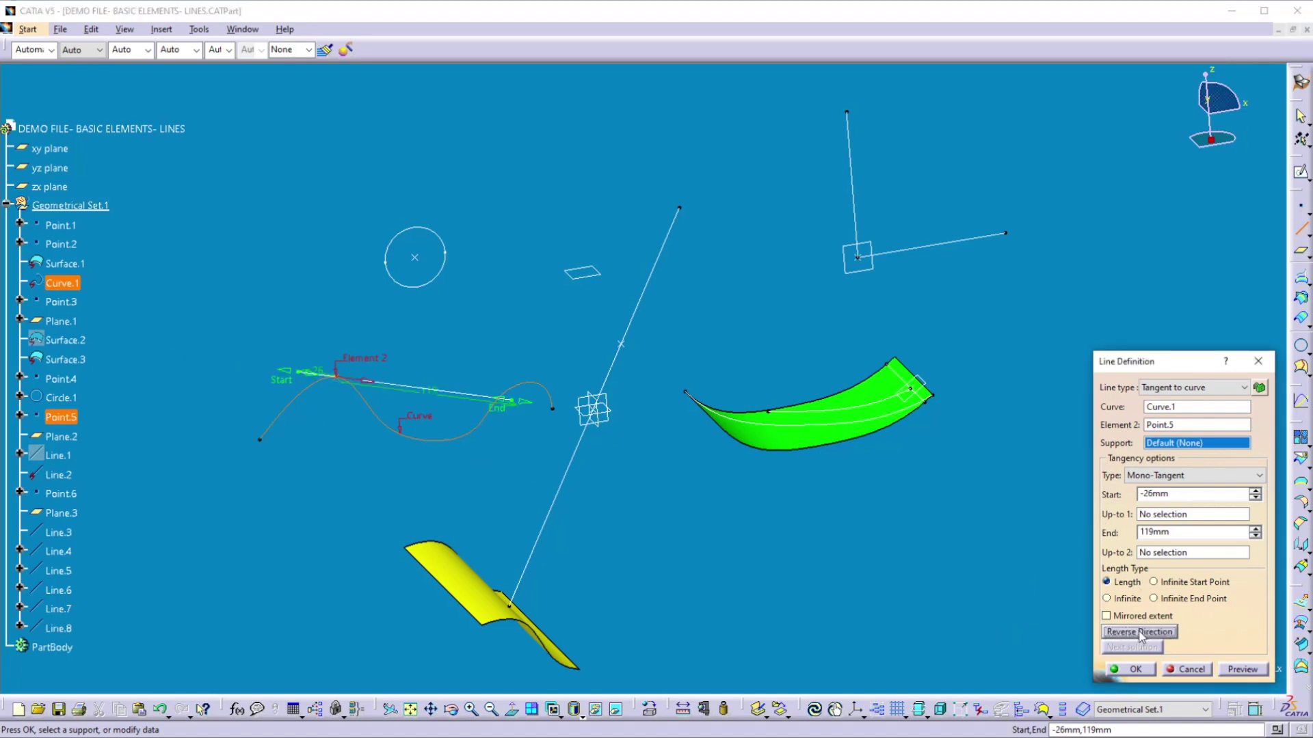
{"action": "left_click", "coordinate": [1134, 669]}
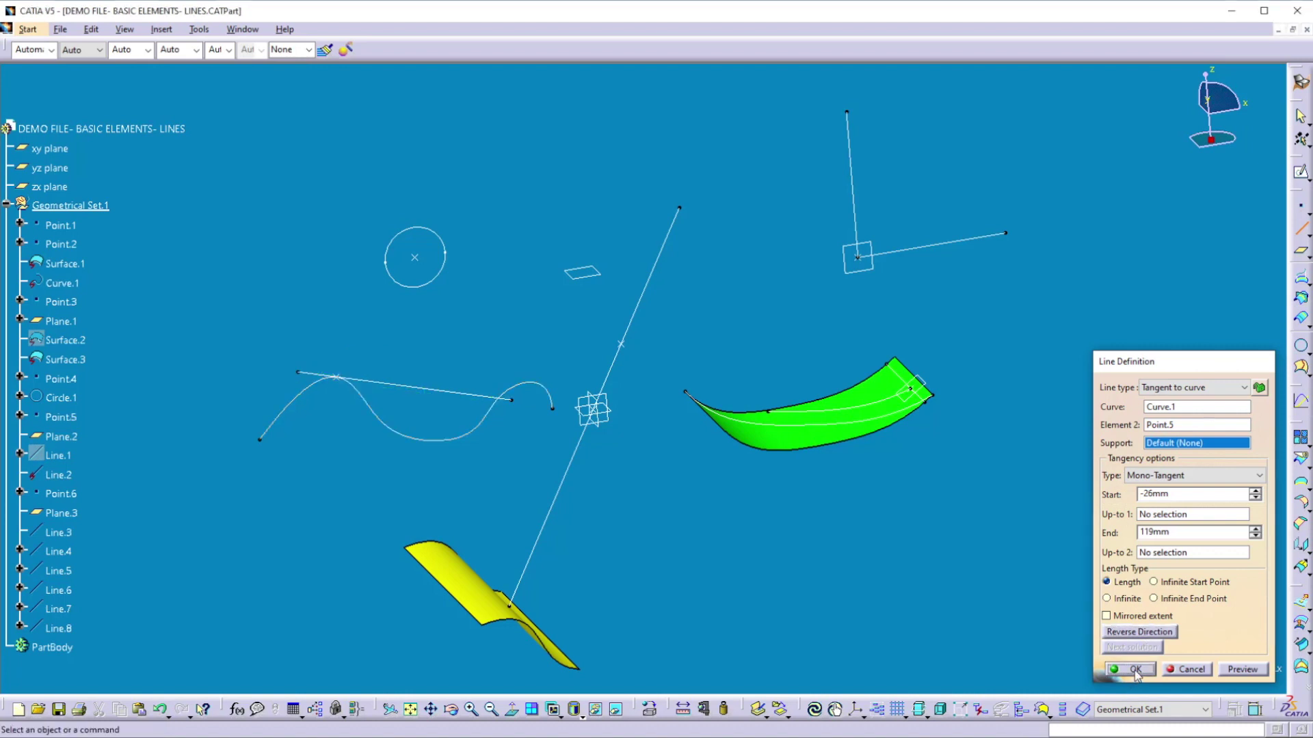
Define a BiTangent line of the Tangent to curve type between Curve.1 and Circle.1
{"action": "left_click", "coordinate": [1303, 233]}
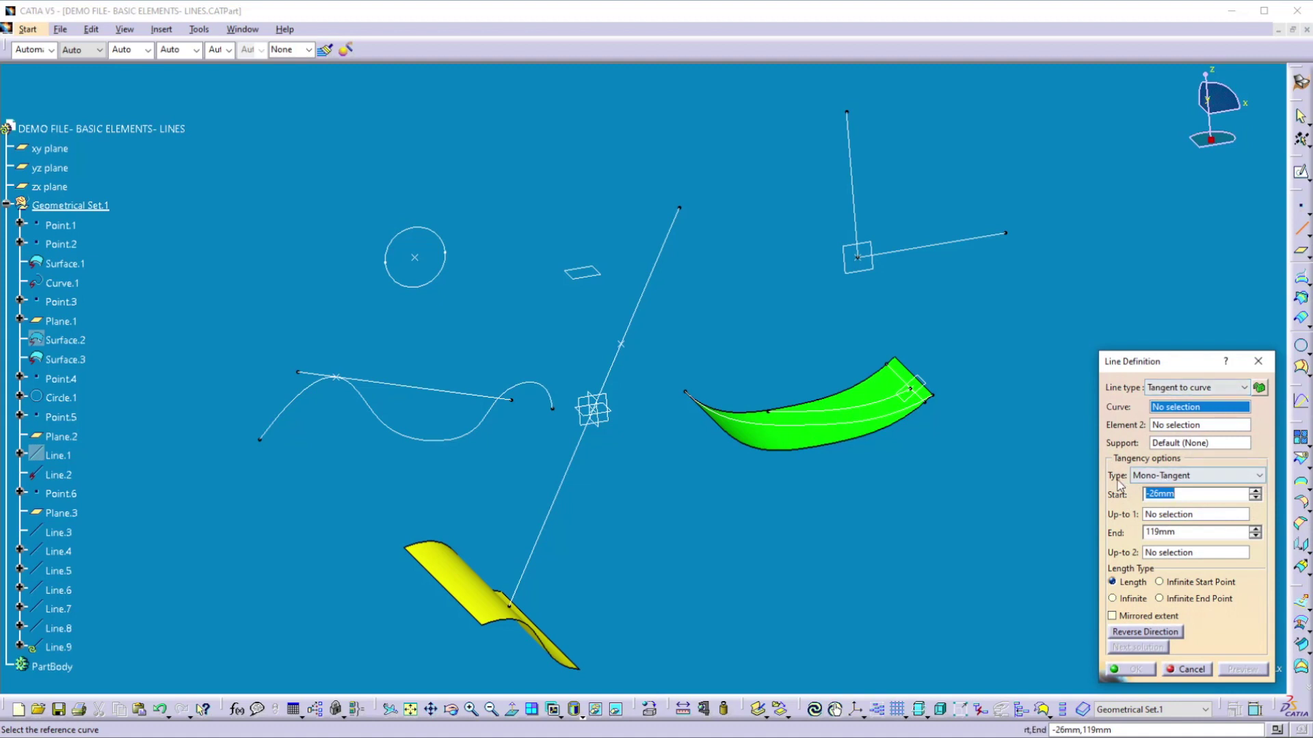
{"action": "left_click", "coordinate": [1148, 477]}
{"action": "left_click", "coordinate": [1145, 503]}
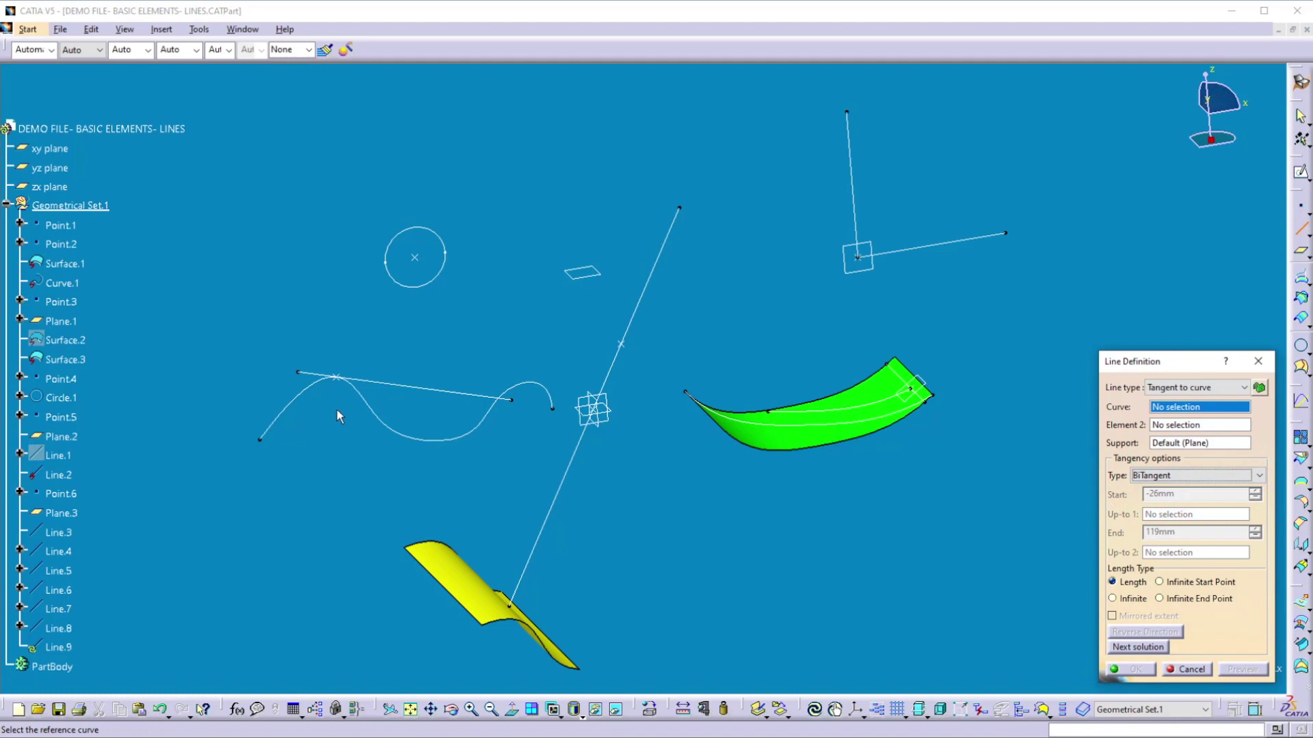
{"action": "left_click", "coordinate": [376, 409]}
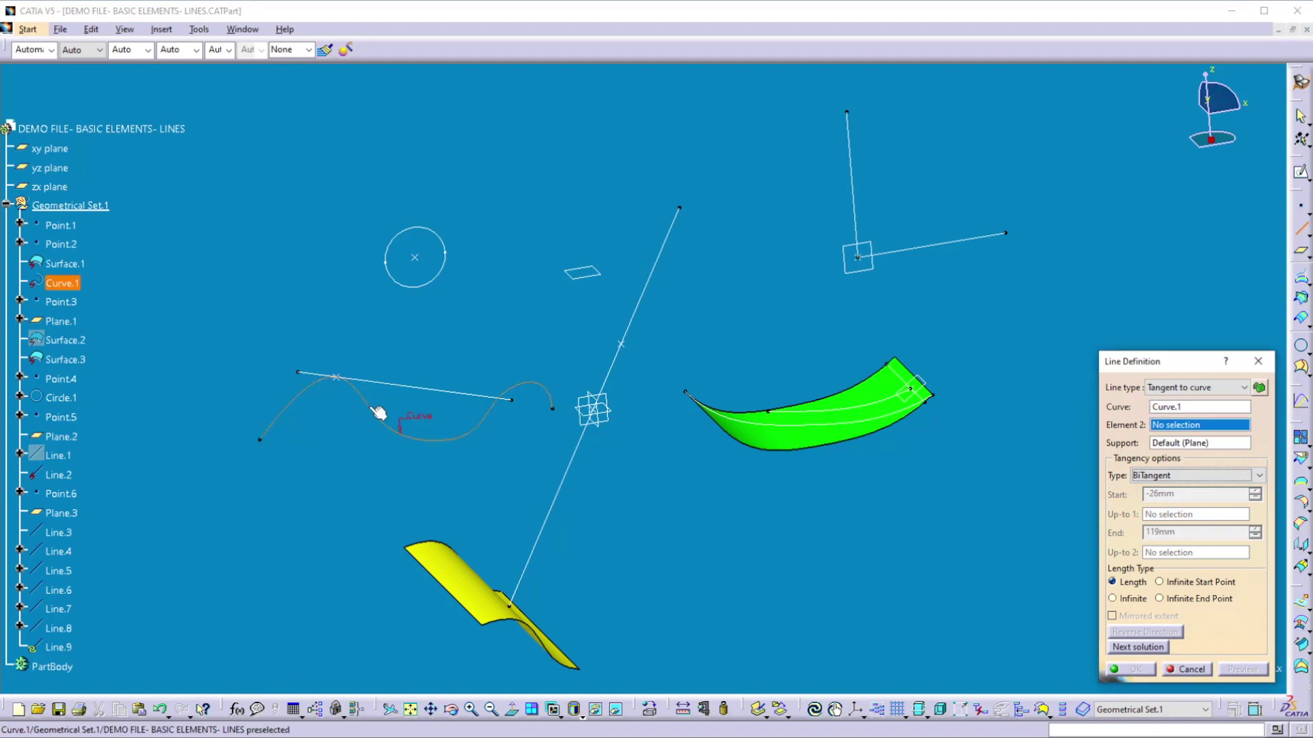
{"action": "left_click", "coordinate": [415, 294]}
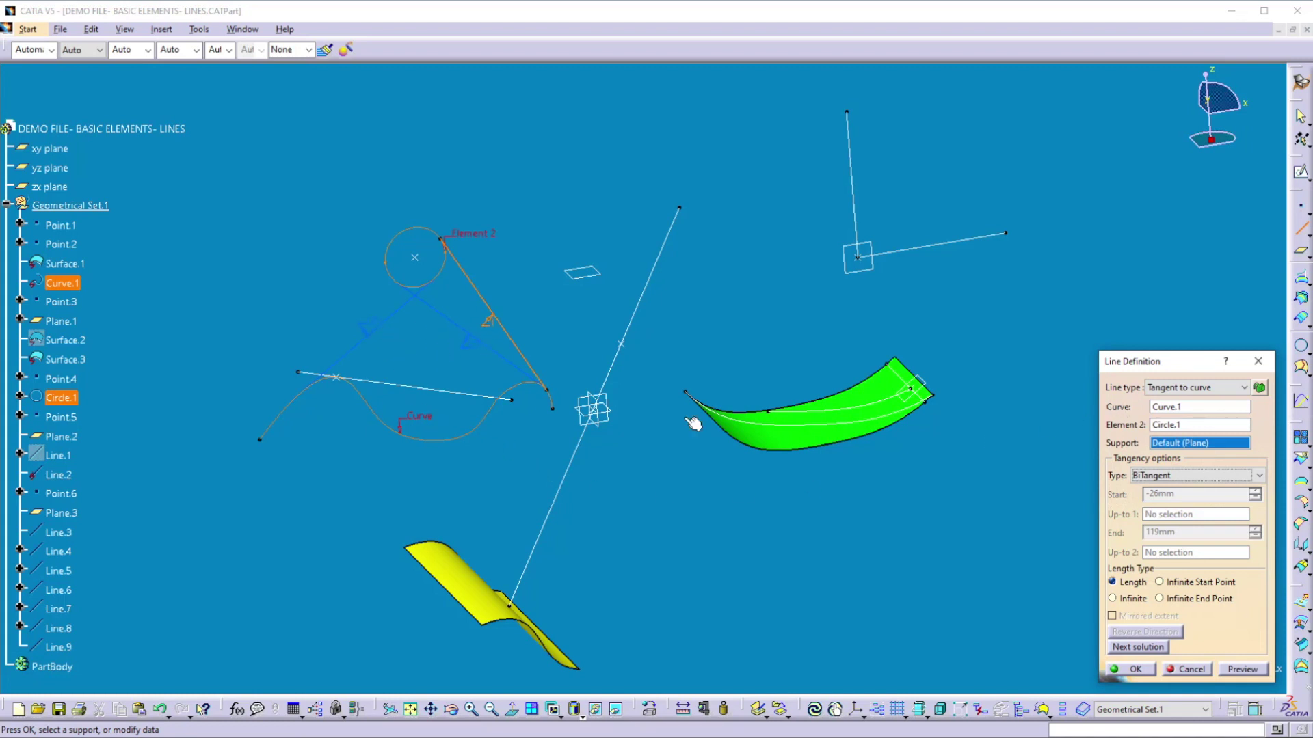
Compare the BiTangent solutions and create the line joining the circle's lower edge to the curve's first rise
{"action": "left_click", "coordinate": [1153, 647]}
{"action": "left_click", "coordinate": [1152, 648]}
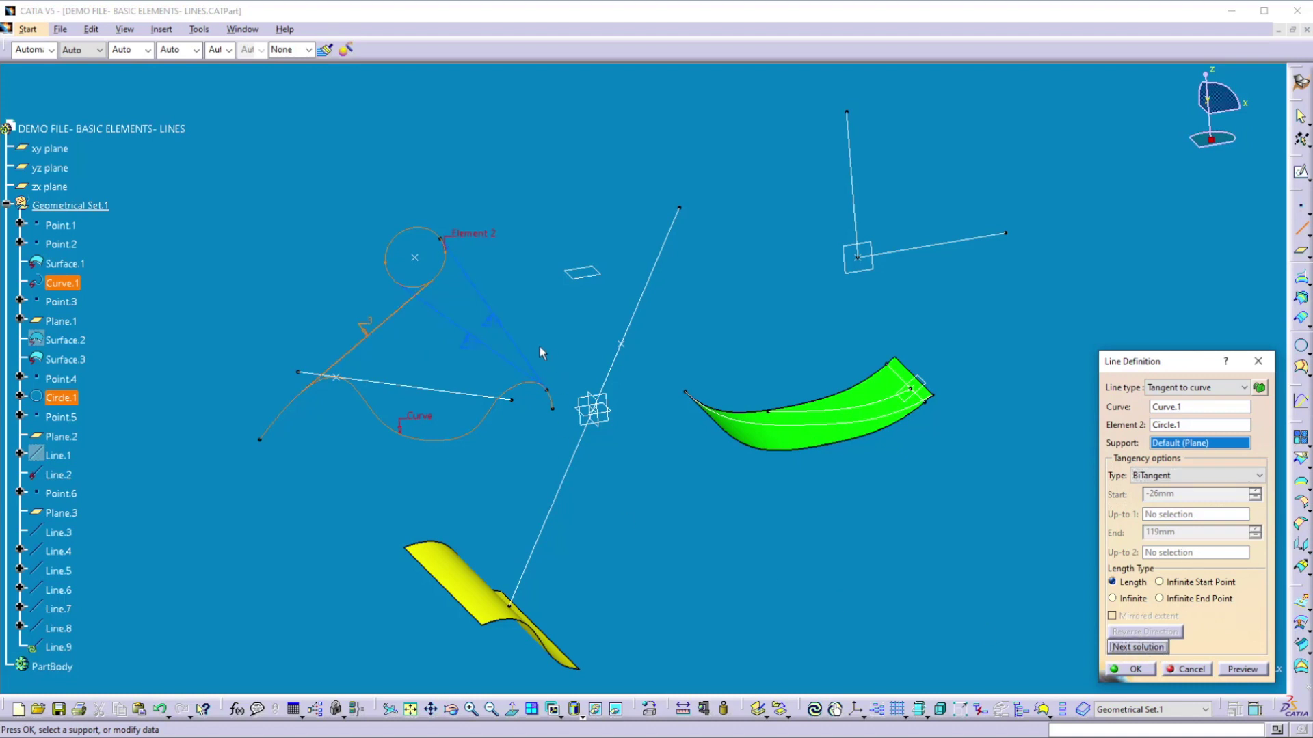
{"action": "left_click", "coordinate": [508, 356]}
{"action": "left_click", "coordinate": [506, 331]}
{"action": "left_click", "coordinate": [389, 325]}
{"action": "left_click", "coordinate": [1133, 670]}
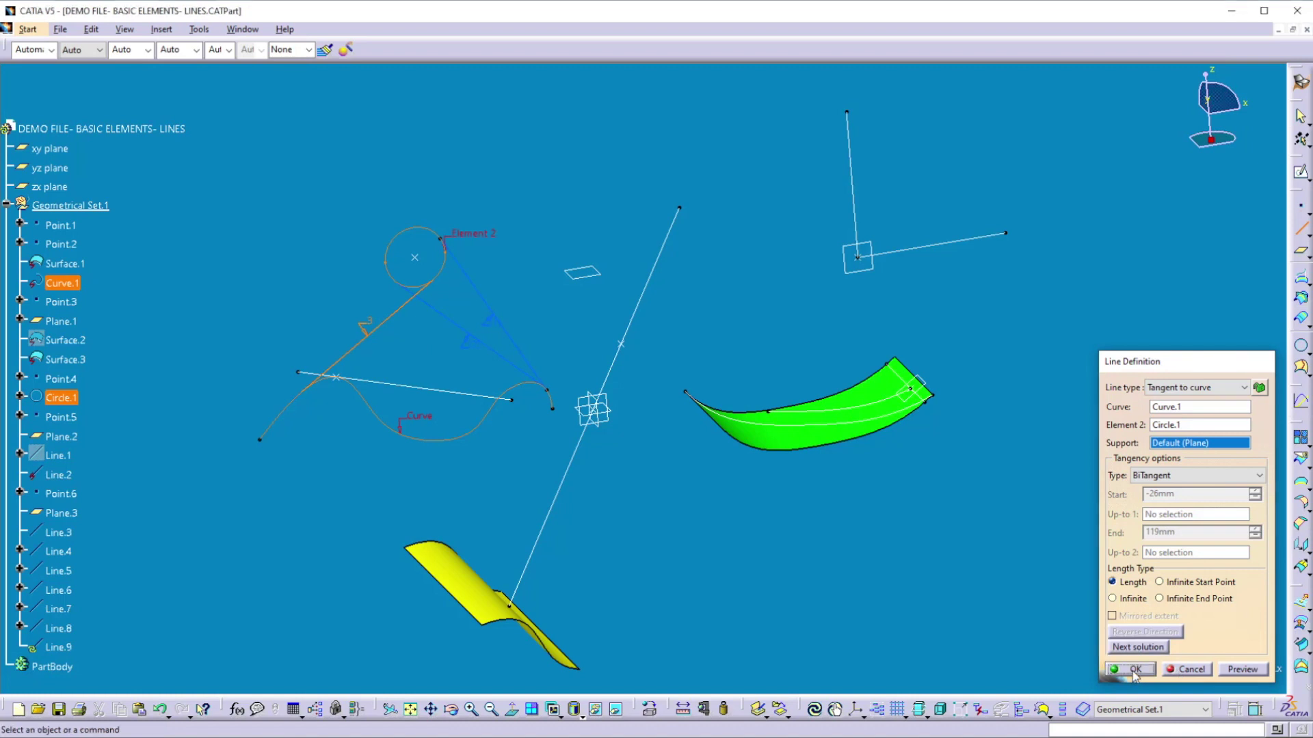
{"action": "left_click", "coordinate": [359, 396]}
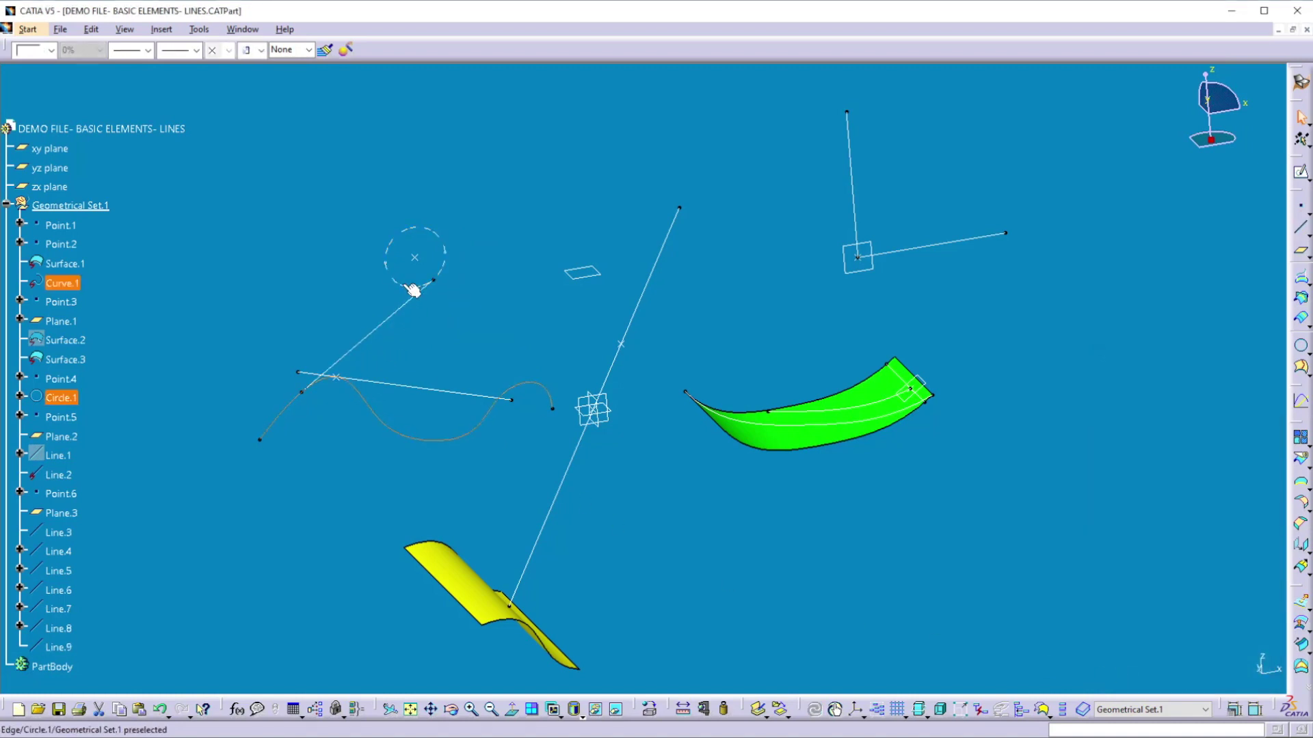
{"action": "left_click", "coordinate": [582, 379]}
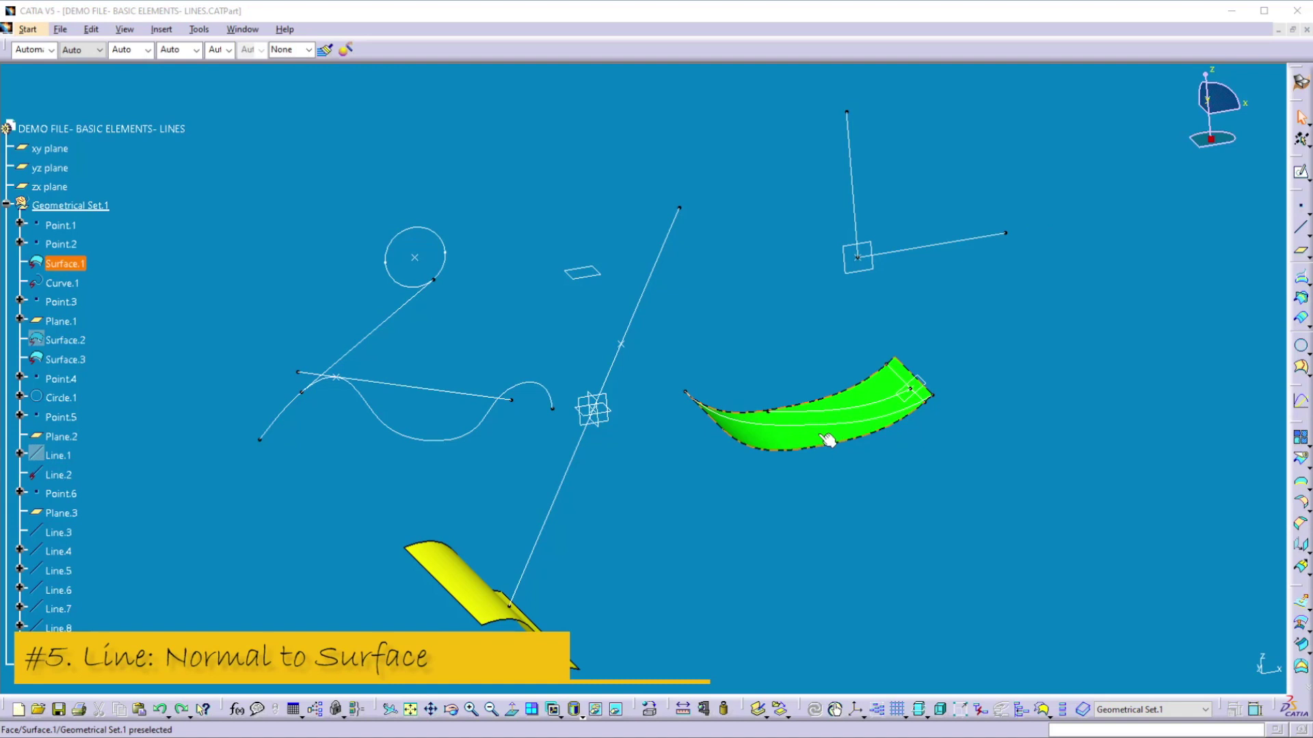
Define a Normal to surface line on the green Surface.1 at Point.3
{"action": "left_click", "coordinate": [1301, 239]}
{"action": "left_click", "coordinate": [1168, 388]}
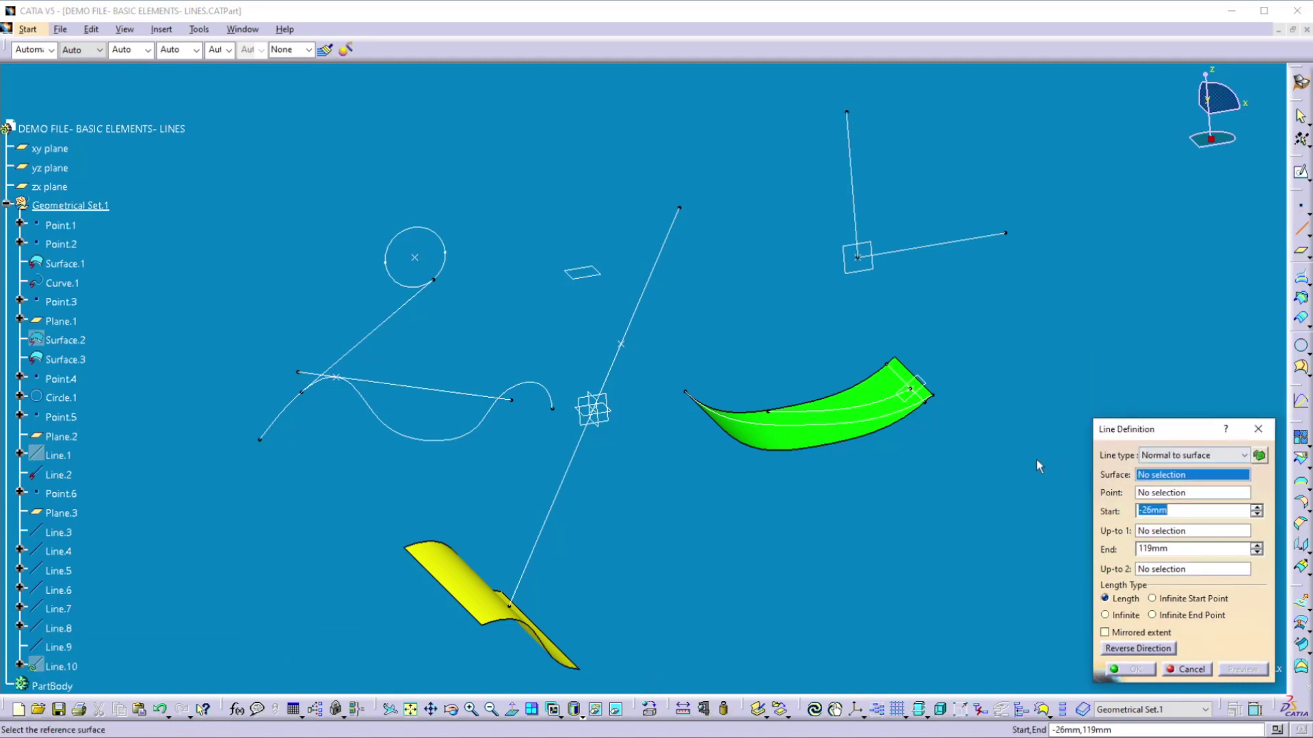
{"action": "left_click", "coordinate": [782, 446]}
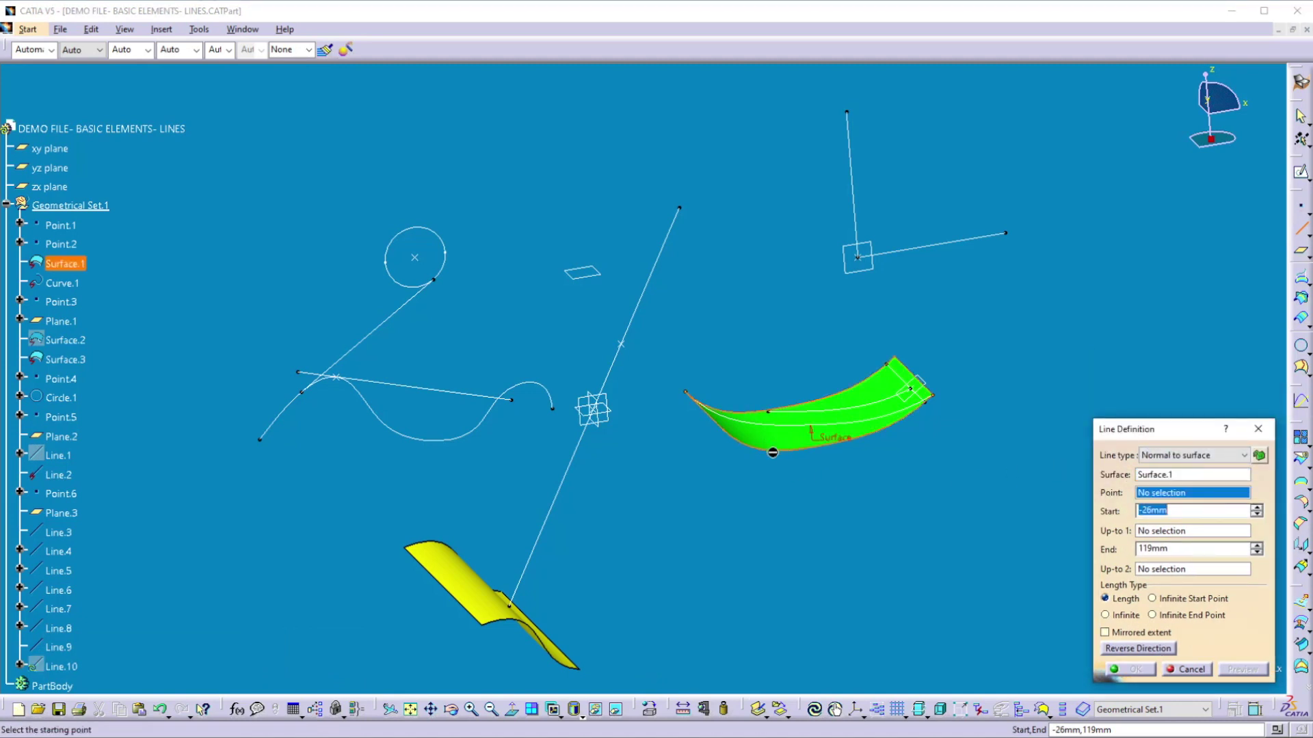
{"action": "left_click", "coordinate": [916, 390]}
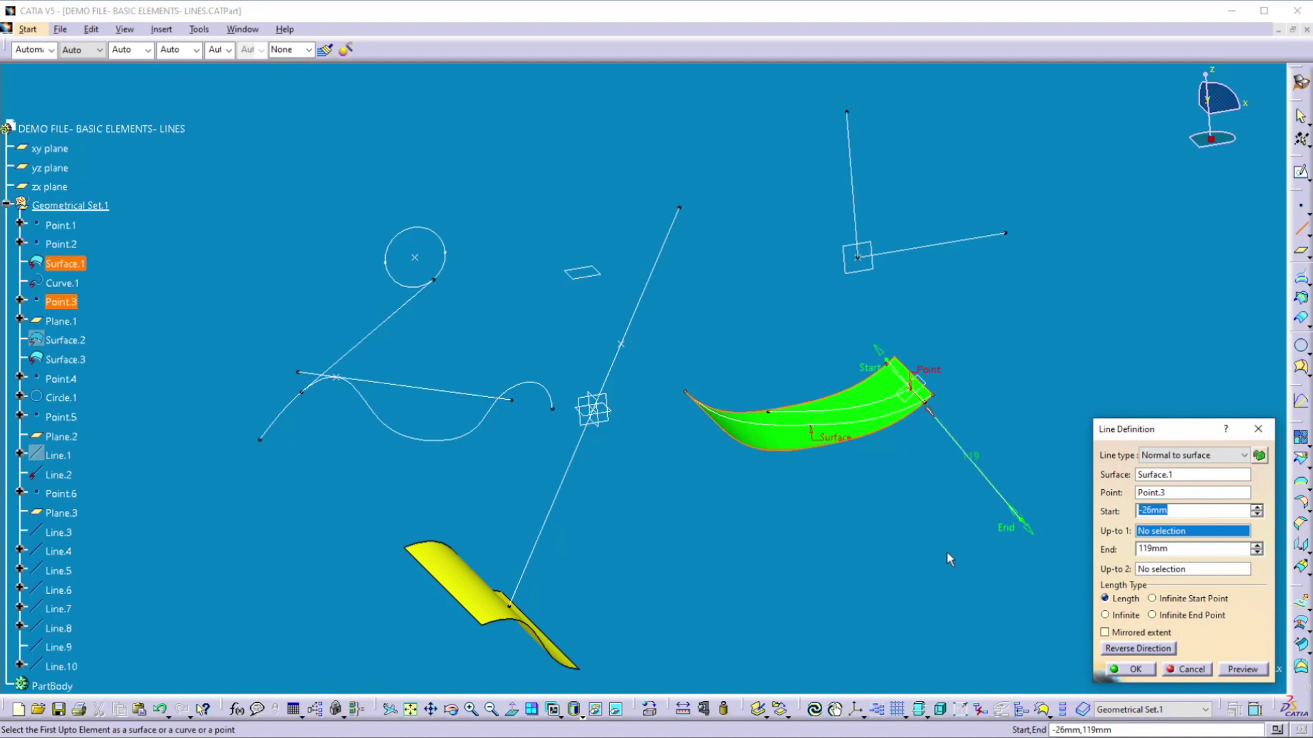
Stretch the normal line's start to about -50 mm and its end to about 105 mm, test the reversed direction, and create it
{"action": "left_click_drag", "start_coordinate": [878, 350], "coordinate": [845, 335]}
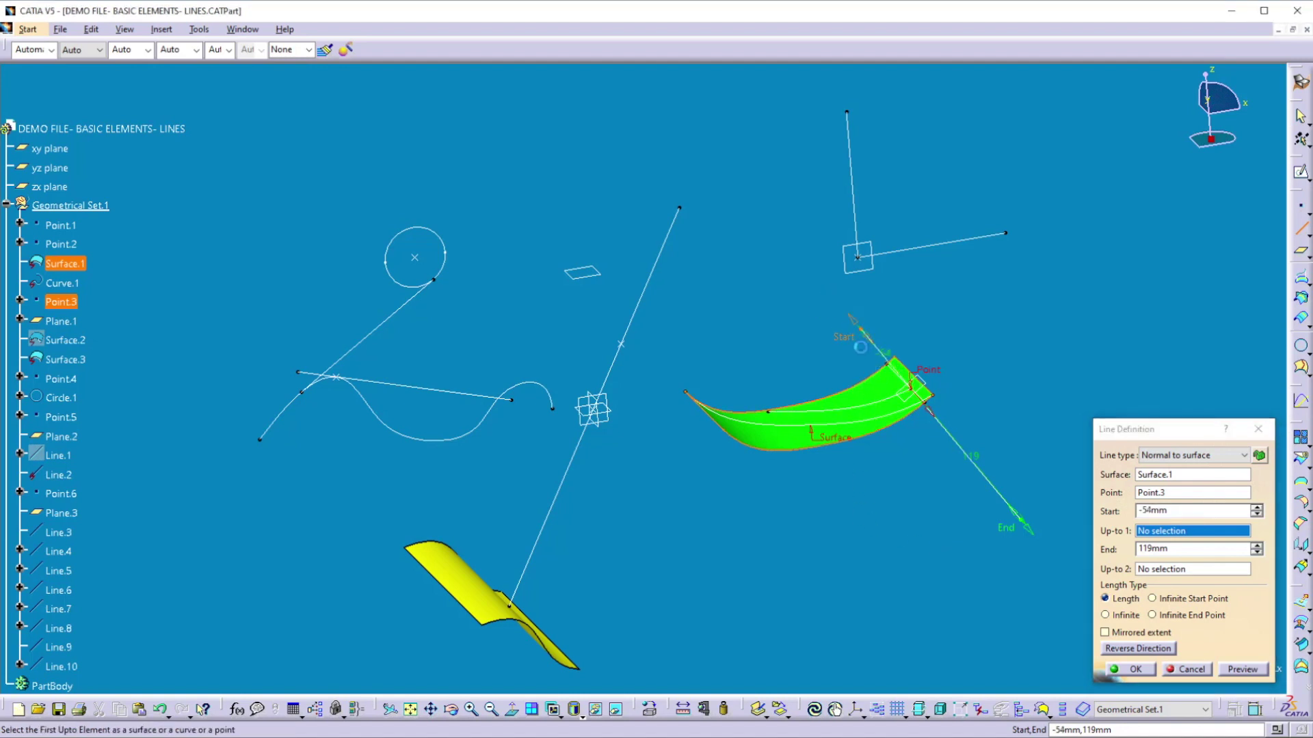
{"action": "mouse_move", "coordinate": [1026, 526]}
{"action": "left_mouse_down"}
{"action": "mouse_move", "coordinate": [998, 491]}
{"action": "mouse_move", "coordinate": [1011, 511]}
{"action": "left_mouse_up"}
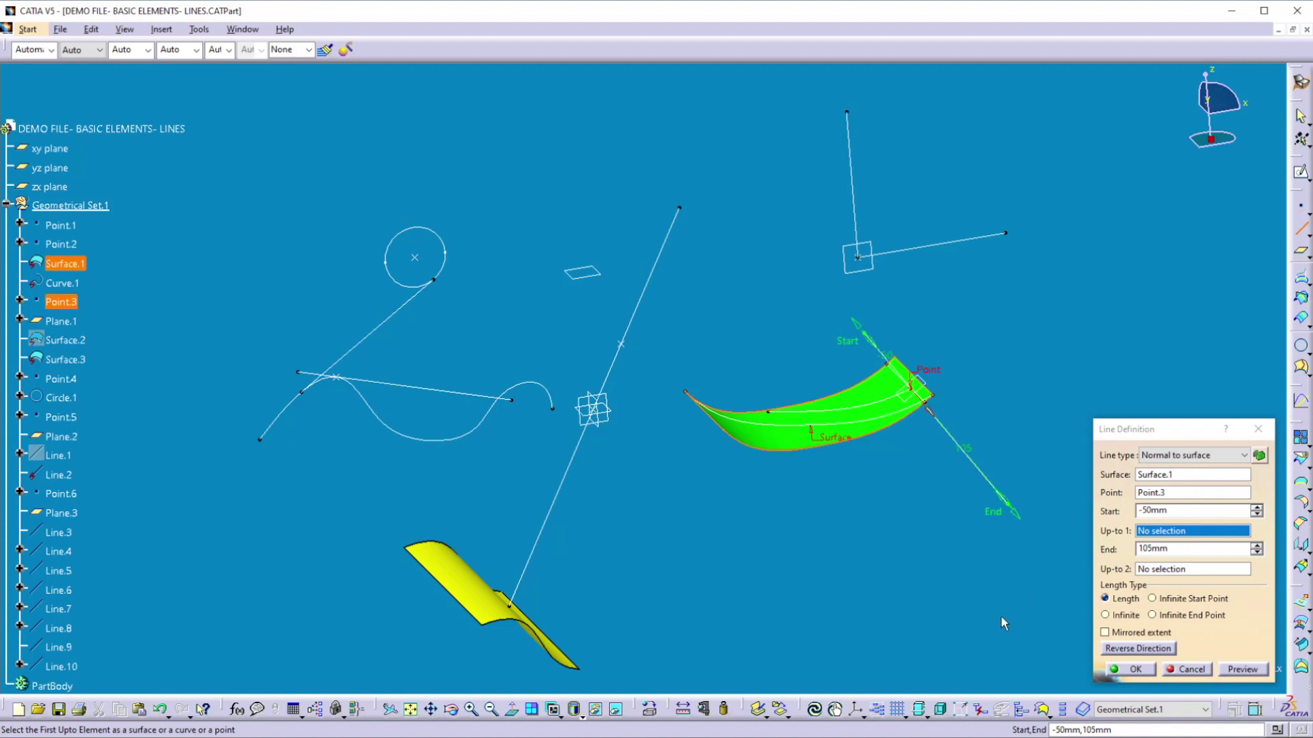
{"action": "left_click", "coordinate": [1126, 649]}
{"action": "key", "text": "space"}
{"action": "left_click", "coordinate": [1130, 669]}
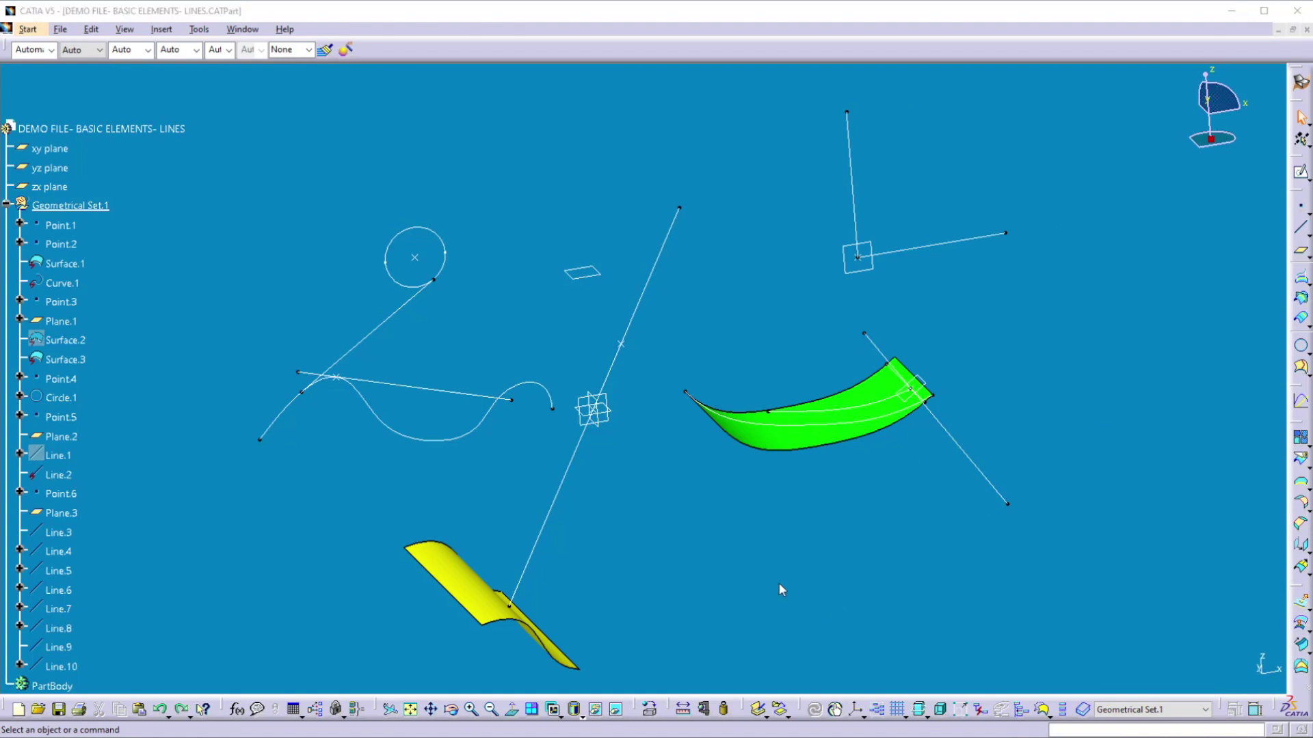
Create a line normal to the green Surface.1 through the Line.3 vertex at the yellow surface, from -50 mm to 105 mm
{"action": "left_click", "coordinate": [1299, 228]}
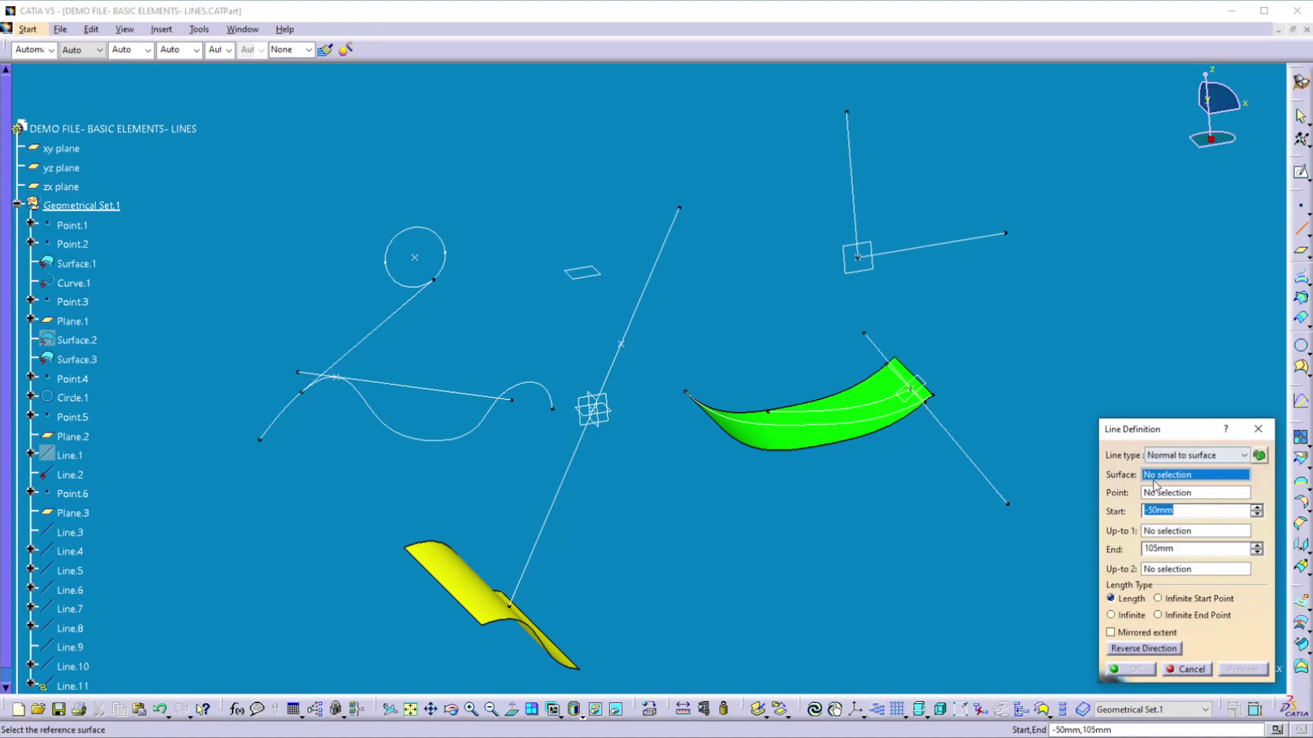
{"action": "left_click", "coordinate": [852, 442]}
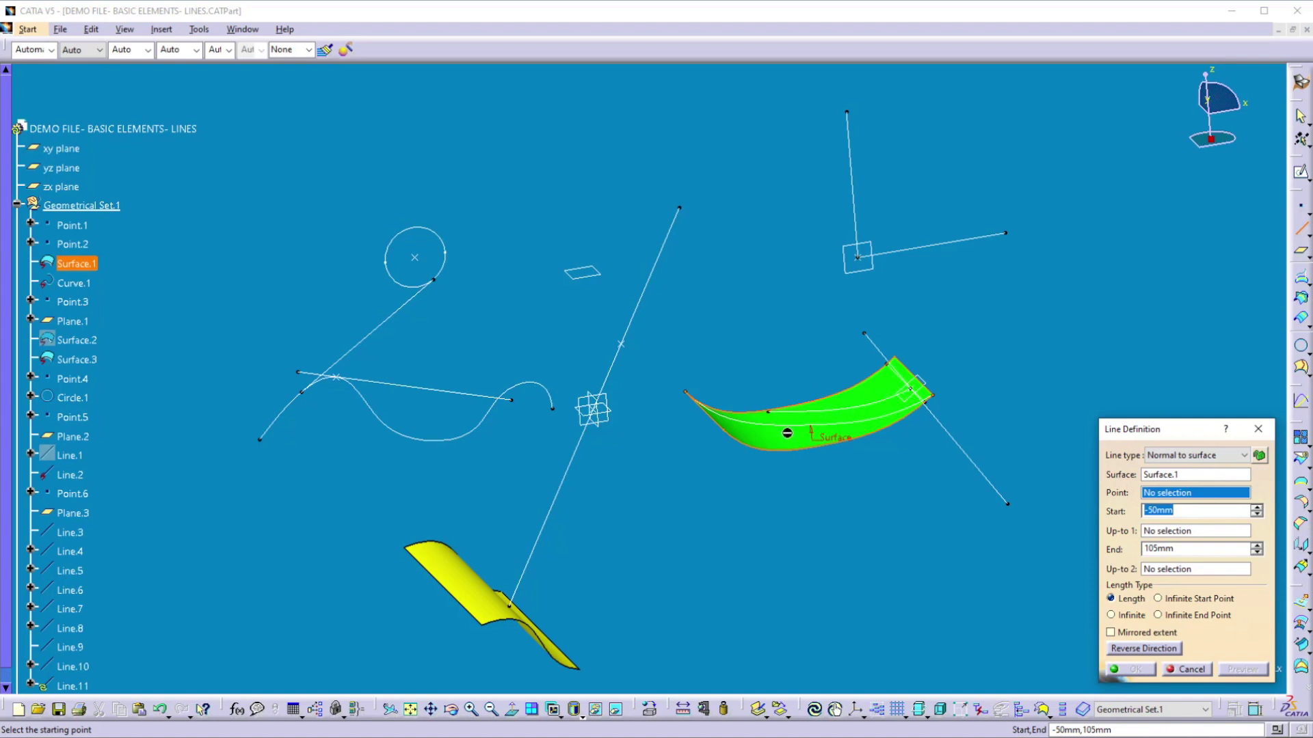
{"action": "left_click", "coordinate": [516, 614]}
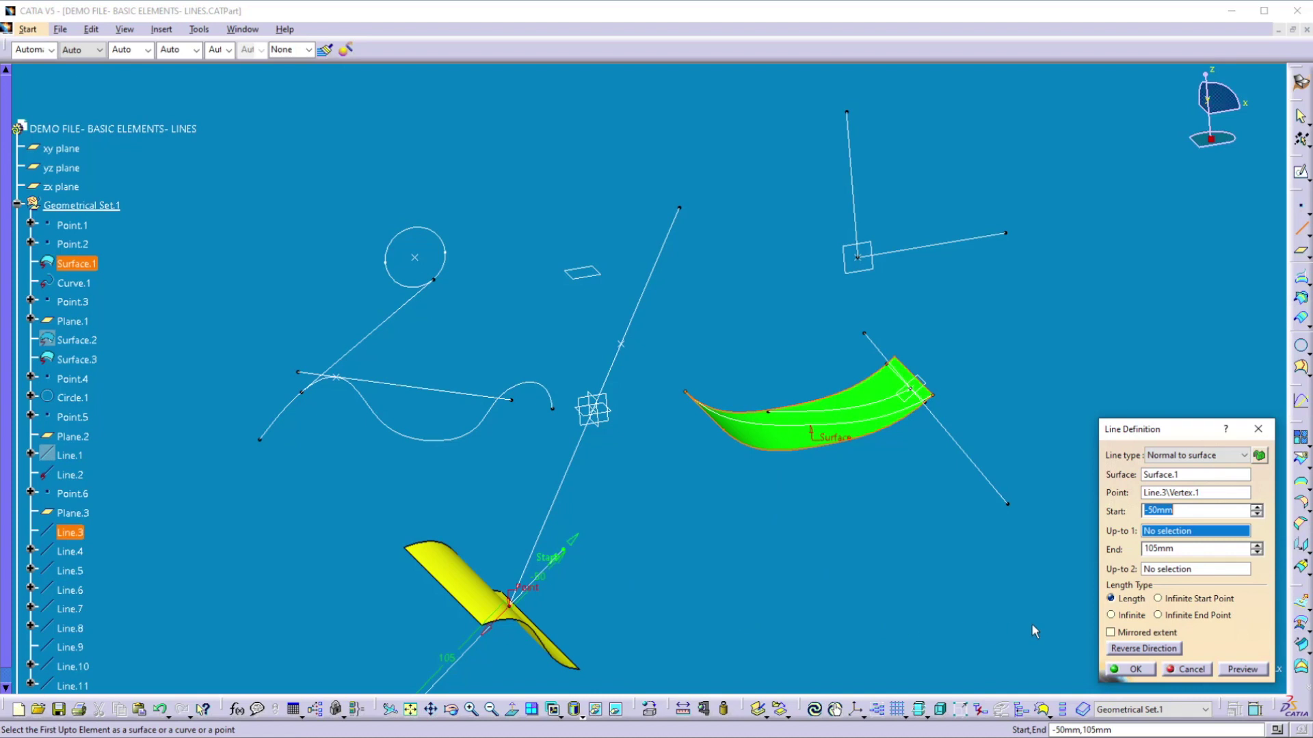
{"action": "left_click", "coordinate": [1148, 669]}
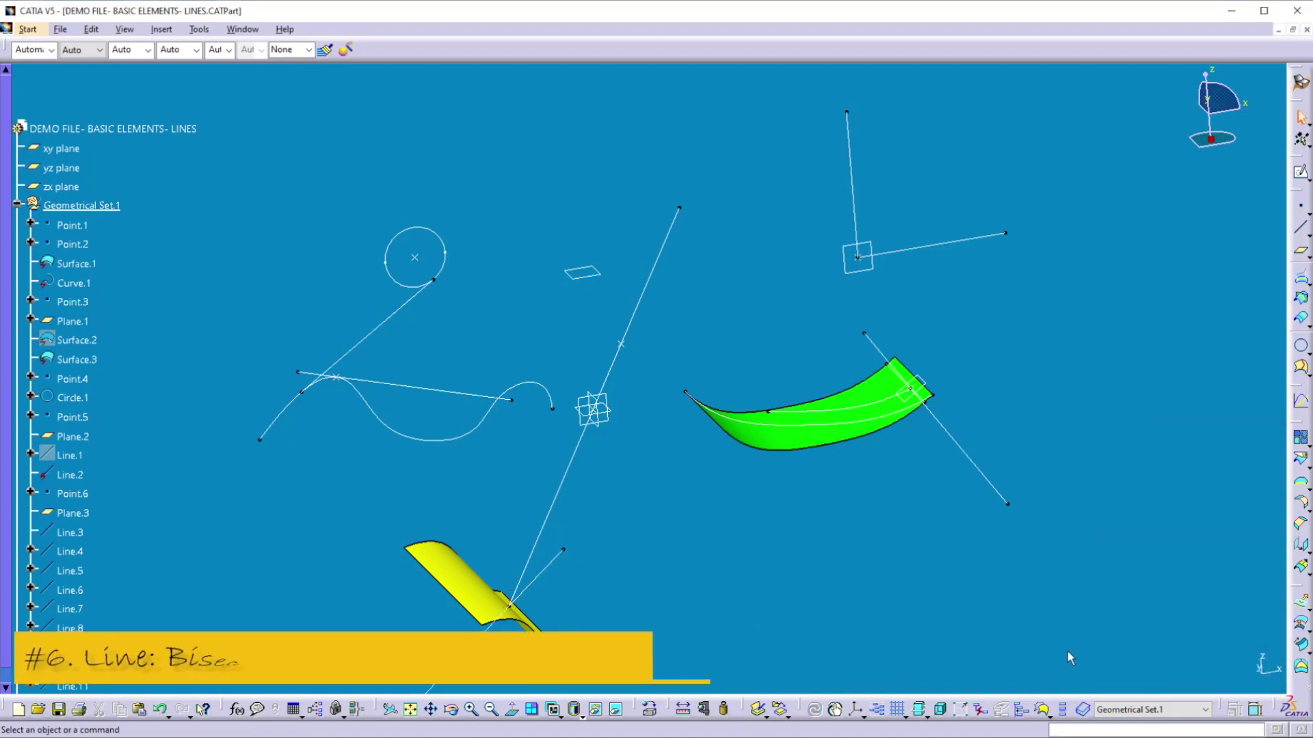
Define a Bisecting line between Line.6 and Line.5 through their default intersection point
{"action": "left_click", "coordinate": [1301, 228]}
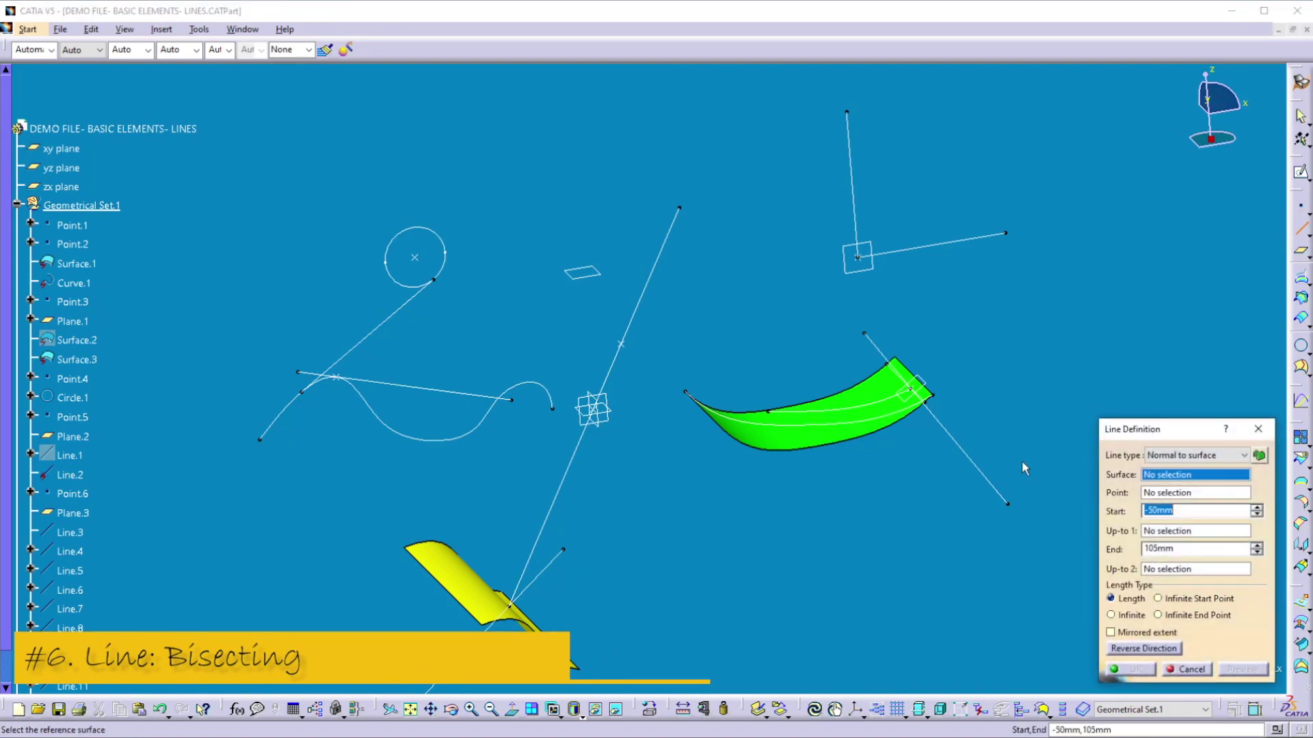
{"action": "left_click", "coordinate": [1156, 459]}
{"action": "left_click", "coordinate": [1170, 524]}
{"action": "left_click", "coordinate": [851, 198]}
{"action": "left_click", "coordinate": [913, 251]}
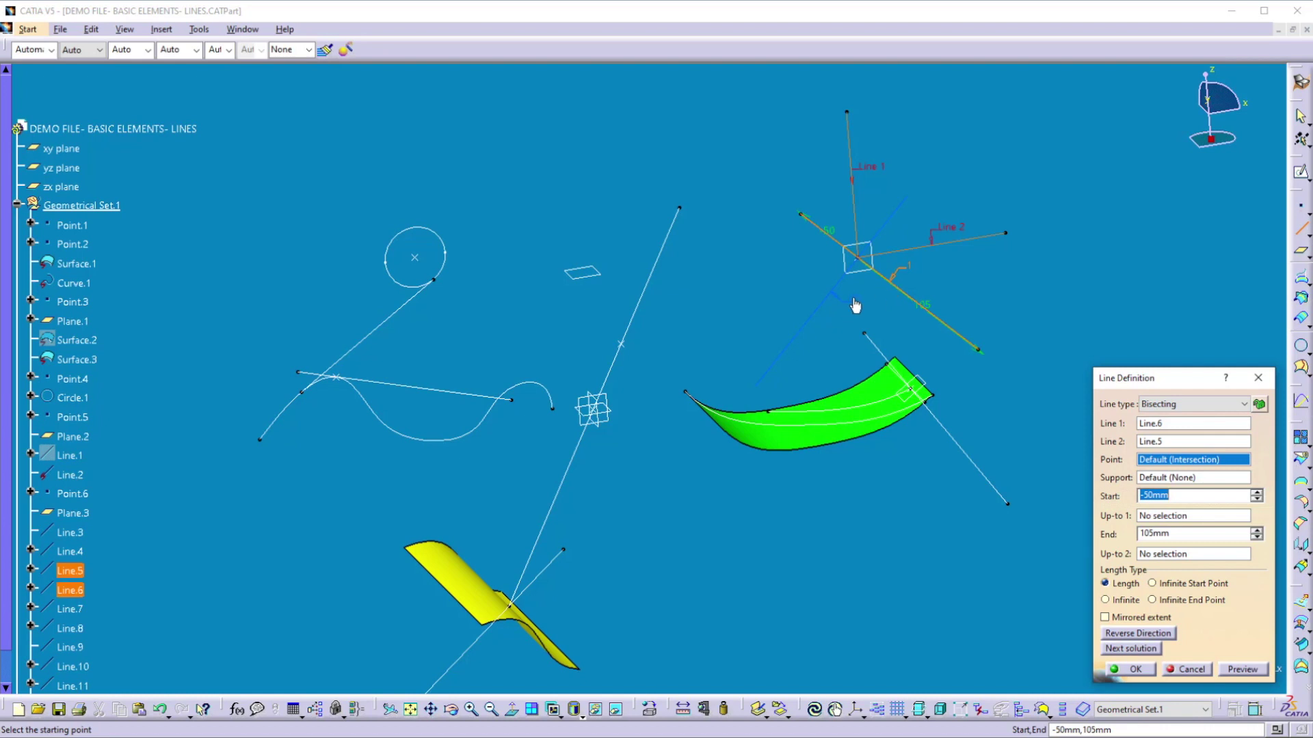
Compare the two bisecting solutions and select the one that runs between Line.6 and Line.5
{"action": "left_click", "coordinate": [823, 306]}
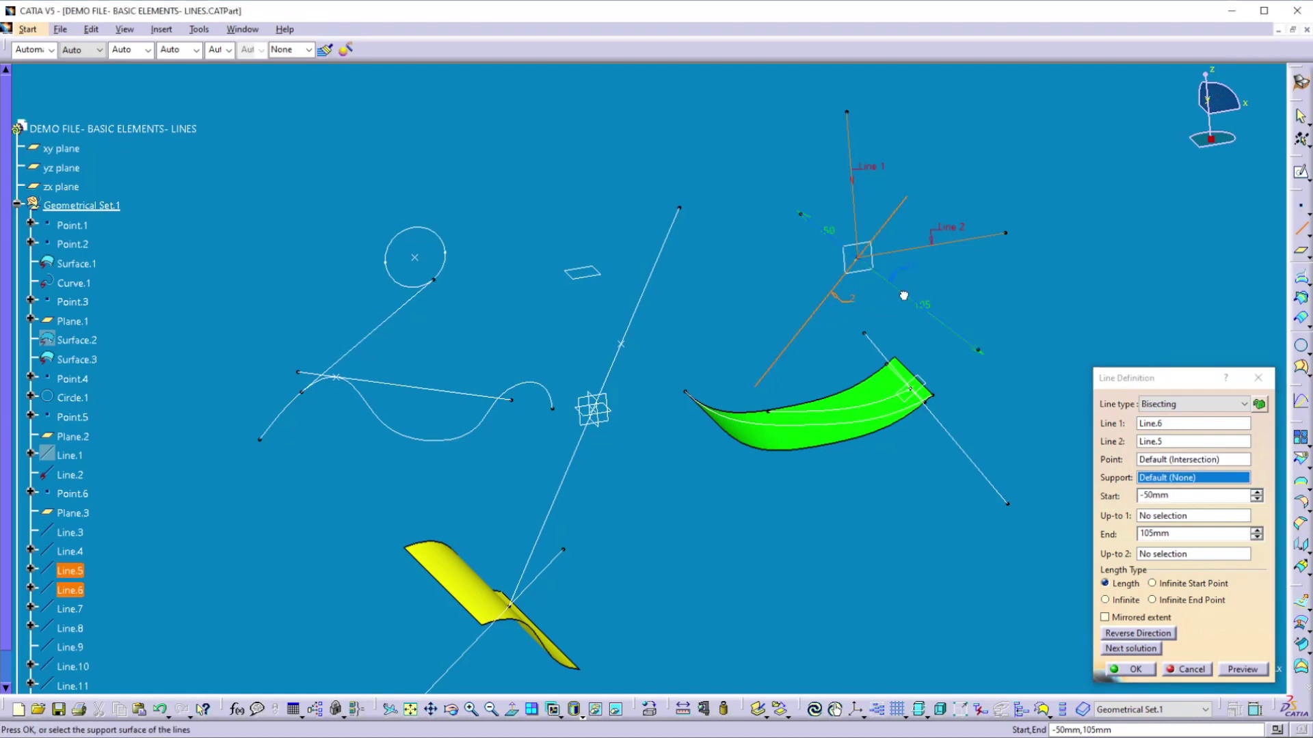
{"action": "left_click", "coordinate": [1142, 650]}
{"action": "left_click", "coordinate": [1128, 651]}
{"action": "left_click", "coordinate": [1128, 652]}
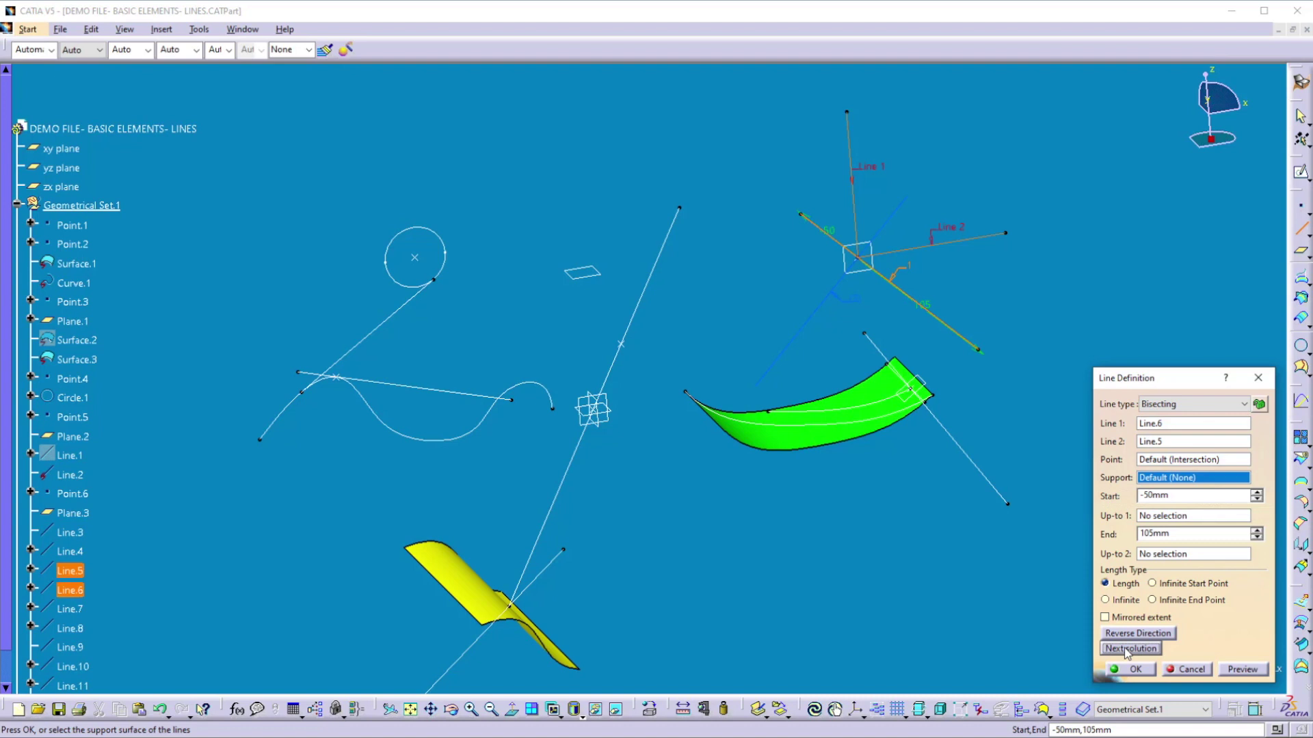
{"action": "left_click", "coordinate": [1127, 651]}
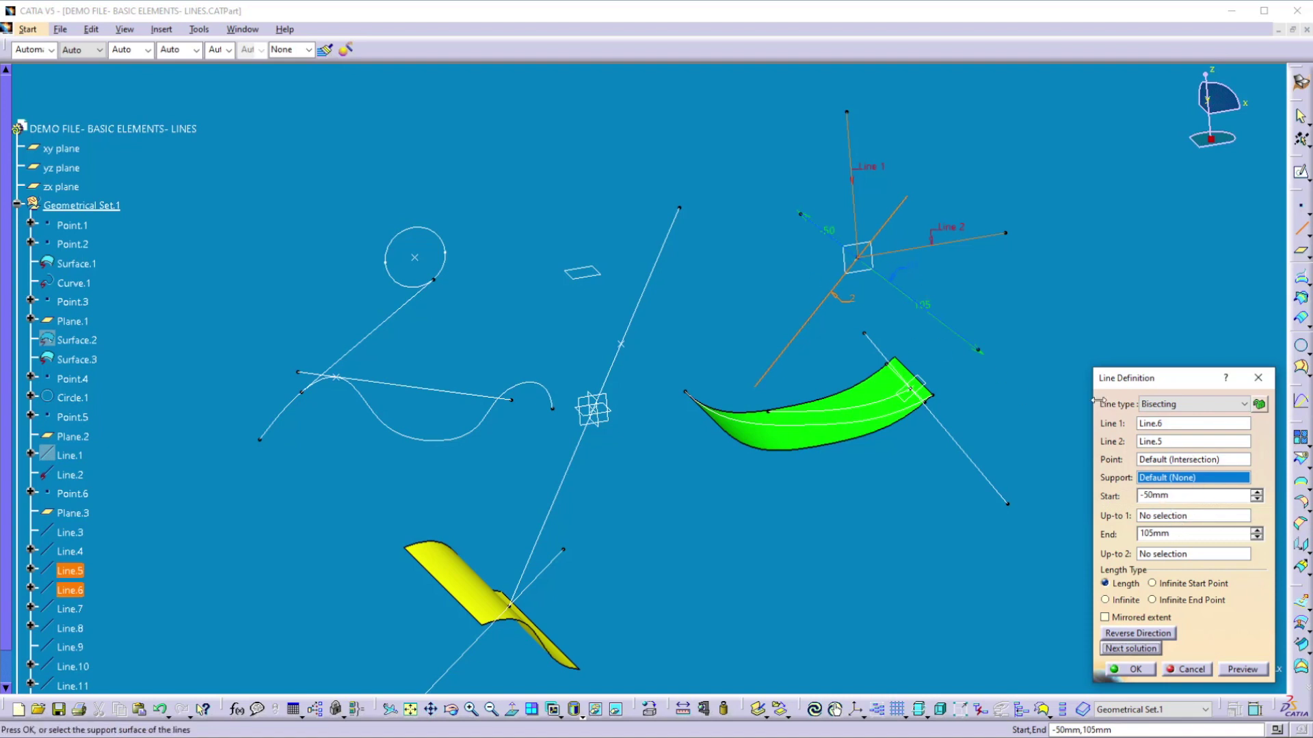
Set the bisecting line's start to -40 mm, reverse its direction and create it
{"action": "left_click", "coordinate": [1257, 493]}
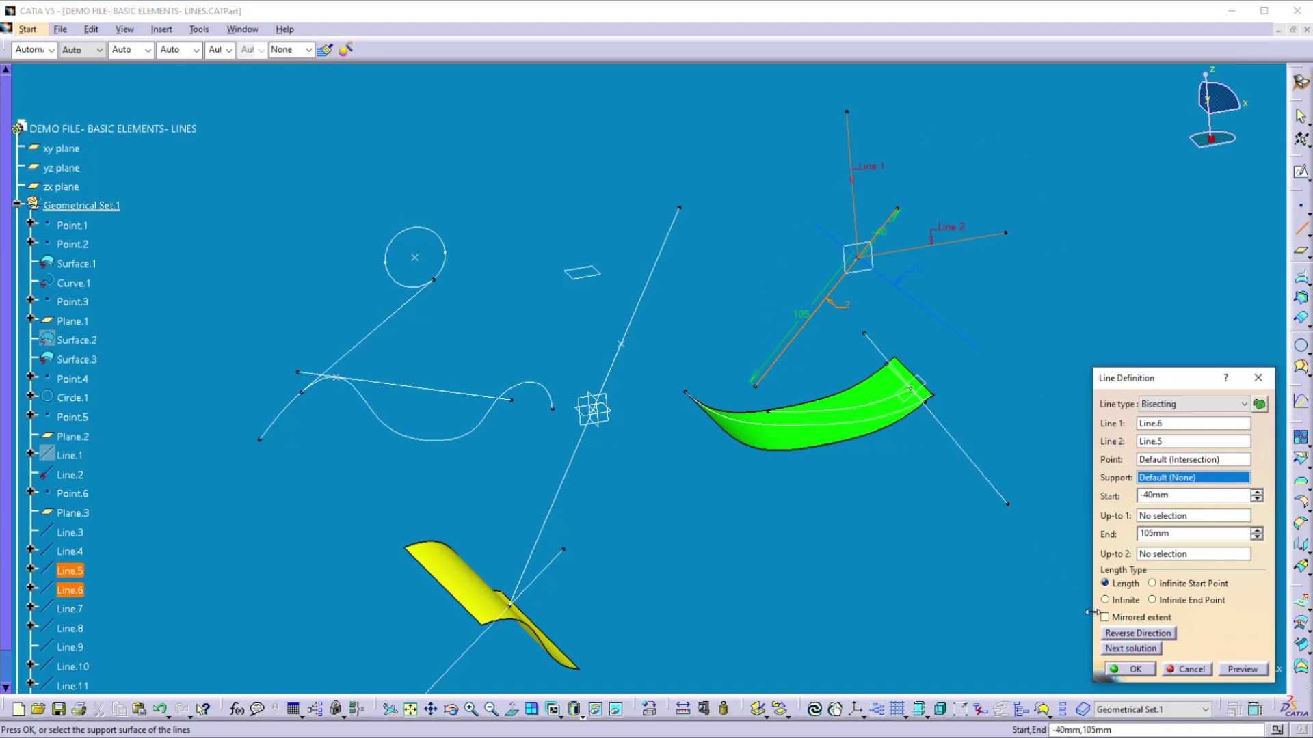
{"action": "left_click", "coordinate": [1128, 634]}
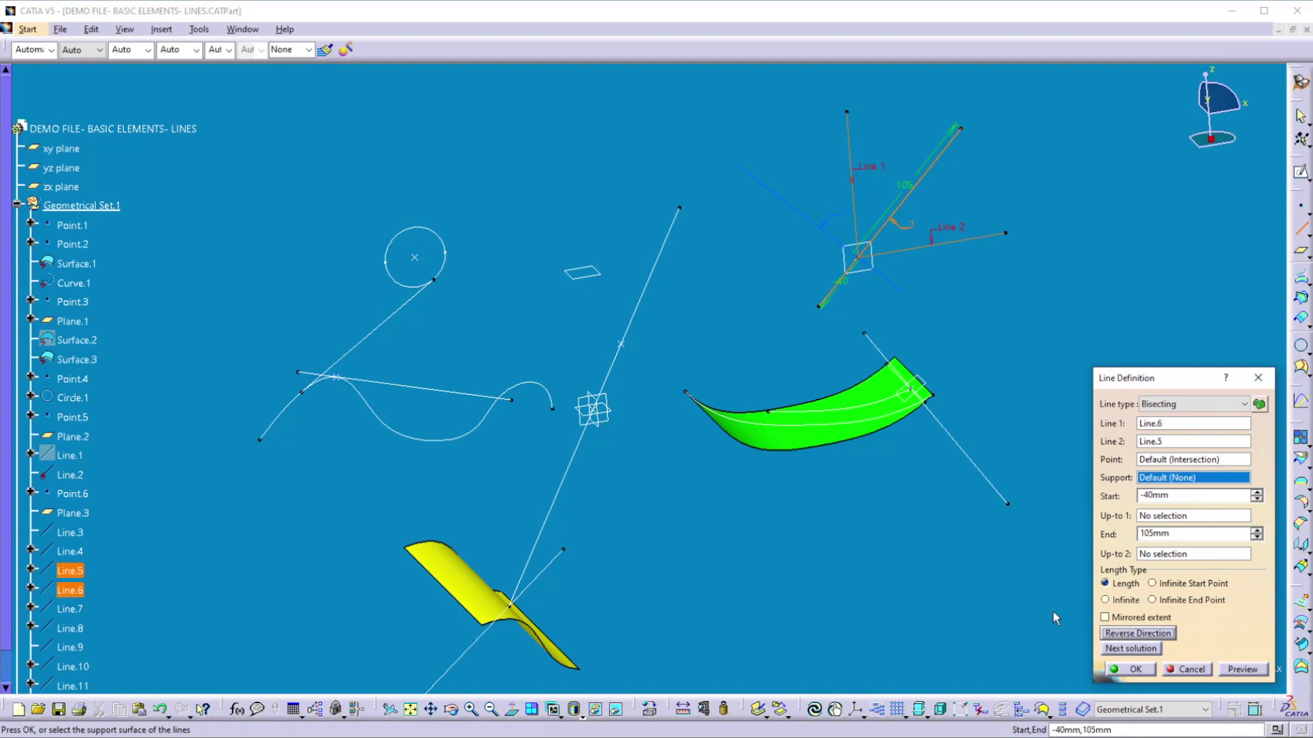
{"action": "left_click", "coordinate": [1130, 670]}
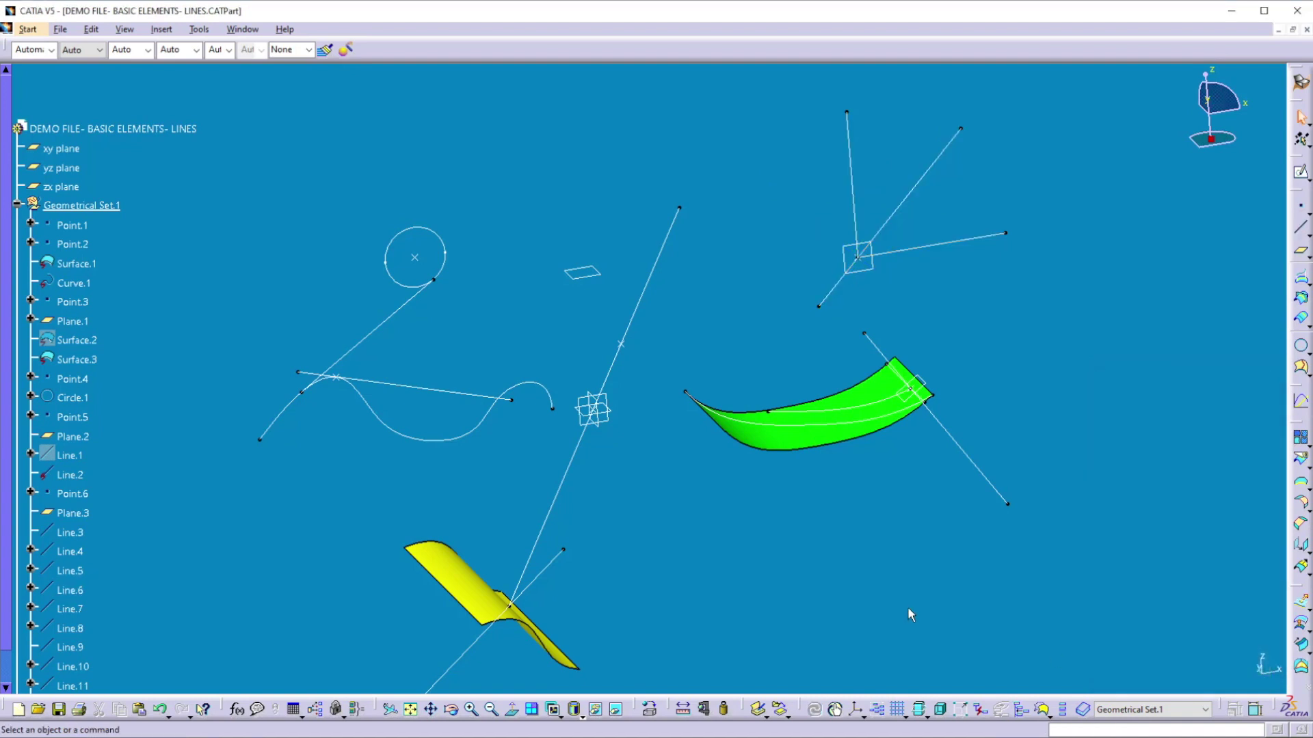